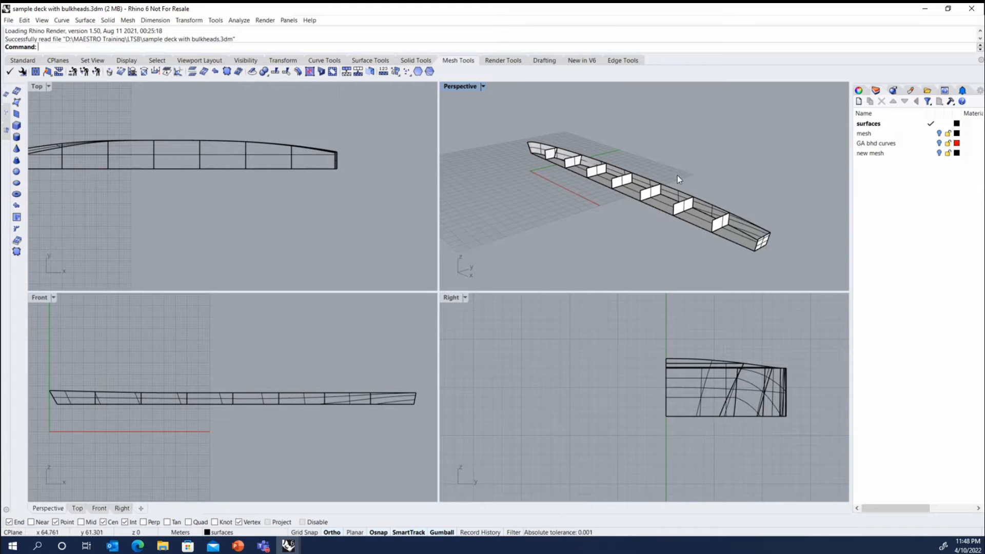
Turn on the GA bhd curves layer so its reference curves are displayed with the deck.
{"action": "middle_click", "coordinate": [512, 171]}
{"action": "right_click_drag", "start_coordinate": [533, 209], "coordinate": [559, 227]}
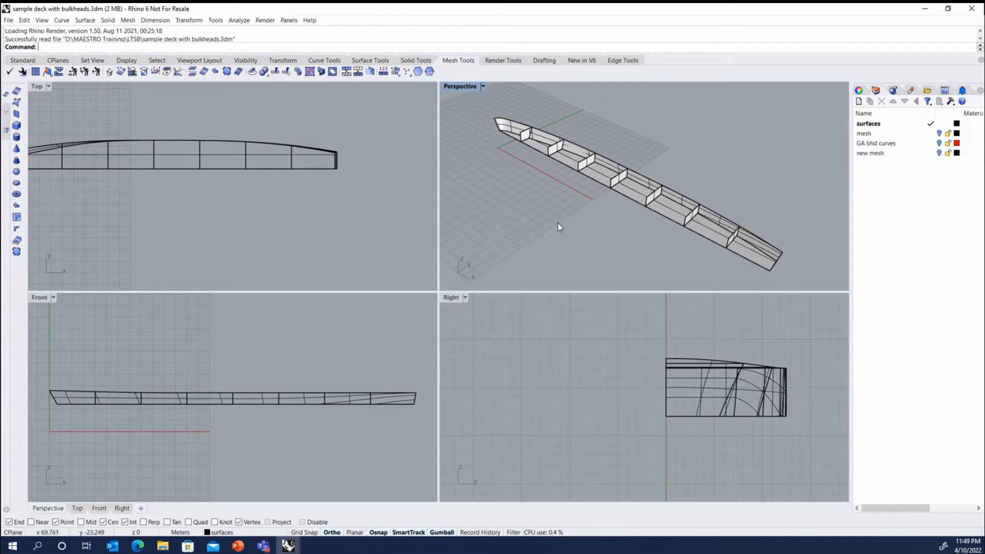
{"action": "left_click", "coordinate": [939, 144]}
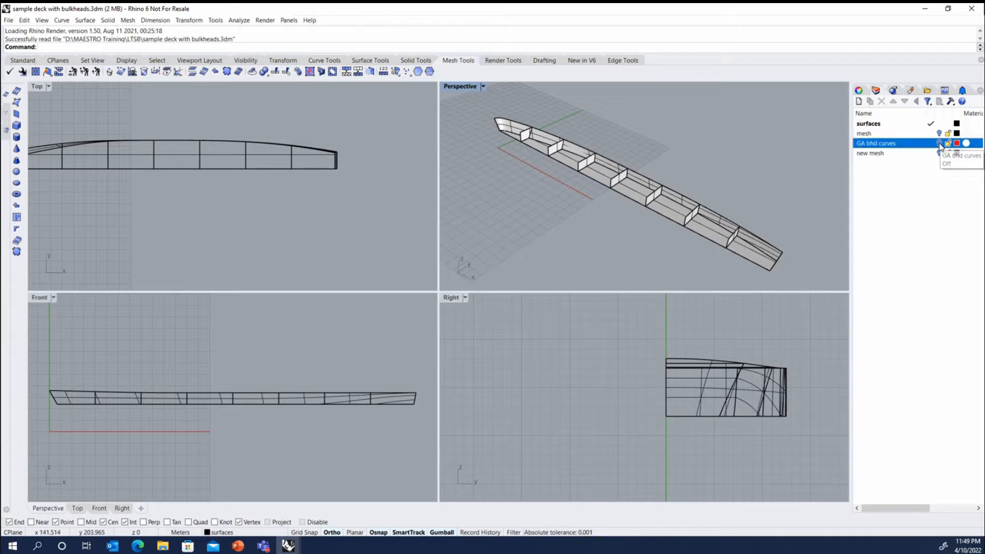
{"action": "left_click", "coordinate": [938, 144]}
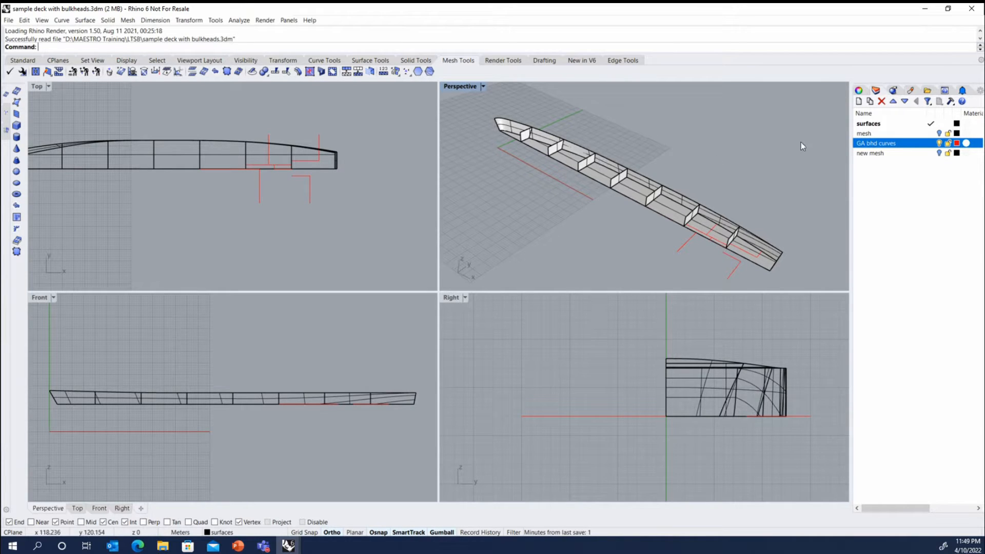
Use Show Selected to inspect the hidden hull and deck surfaces from several angles, and exit without choosing any.
{"action": "middle_click", "coordinate": [706, 156]}
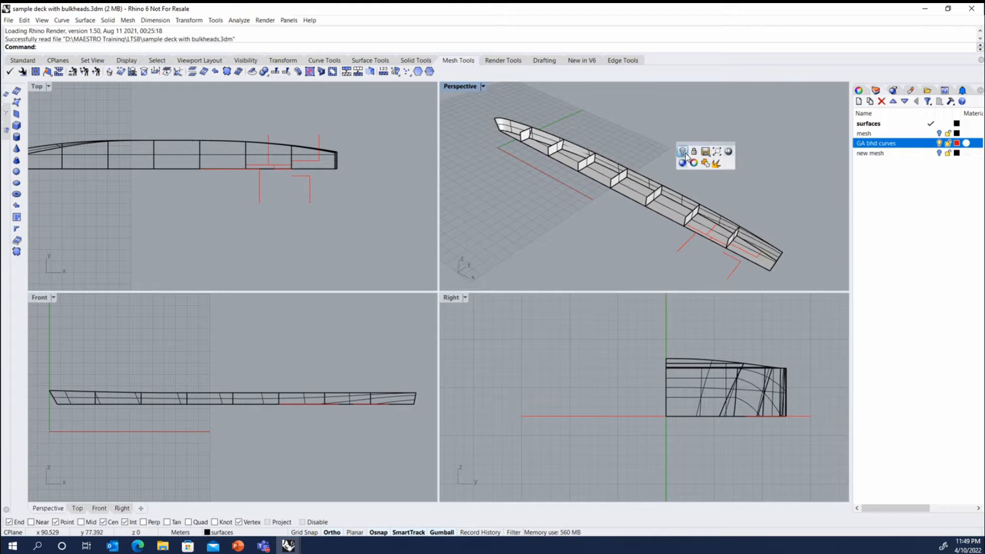
{"action": "middle_click", "coordinate": [648, 137]}
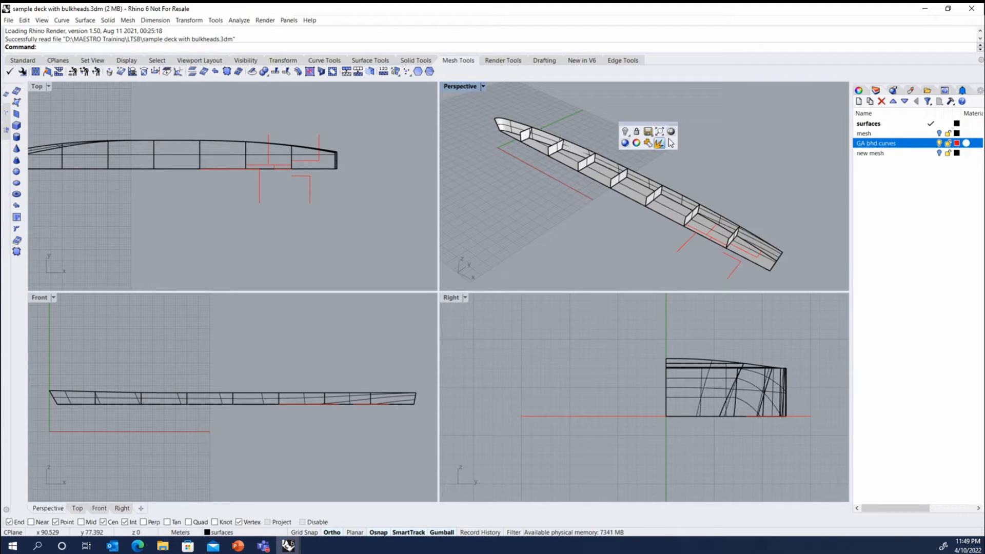
{"action": "left_click", "coordinate": [629, 135]}
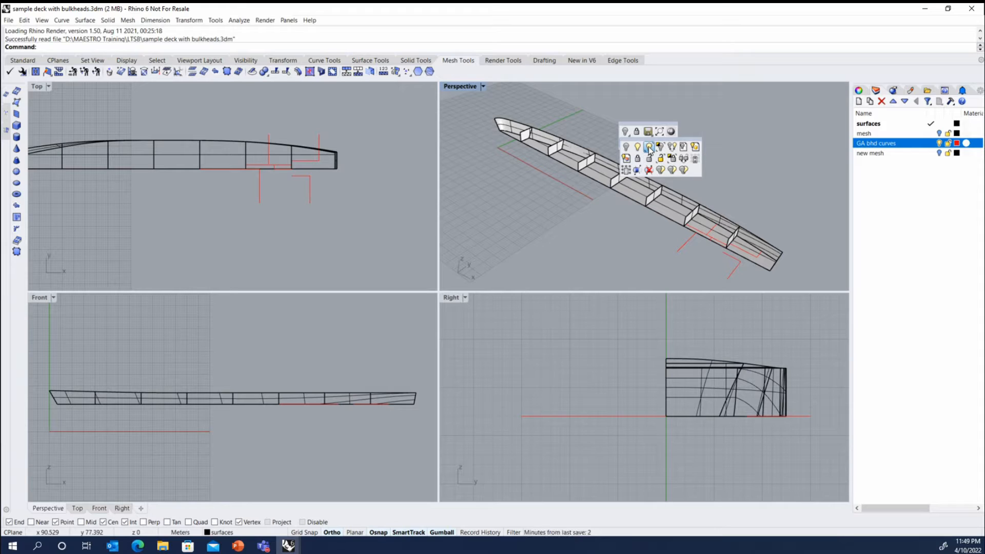
{"action": "left_click", "coordinate": [648, 147]}
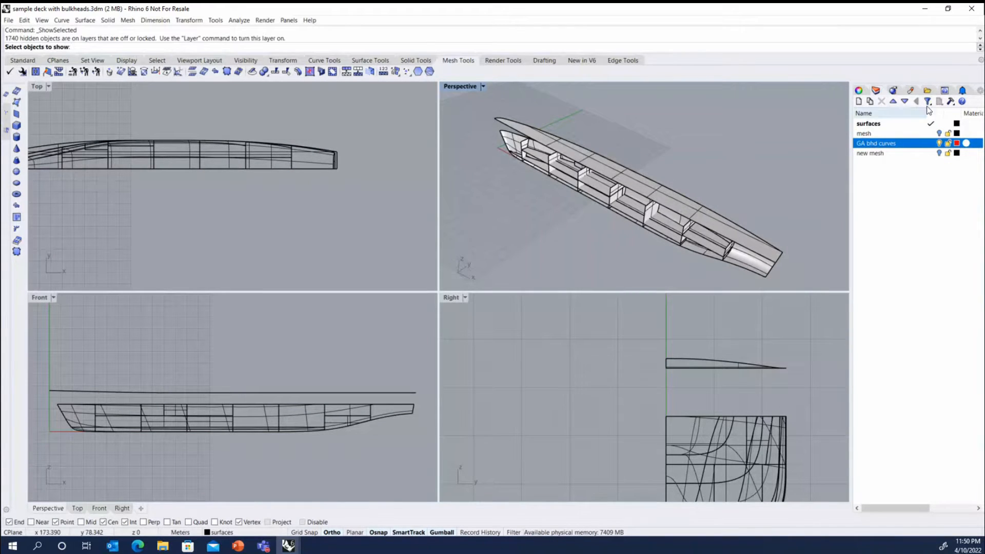
{"action": "middle_click", "coordinate": [646, 156]}
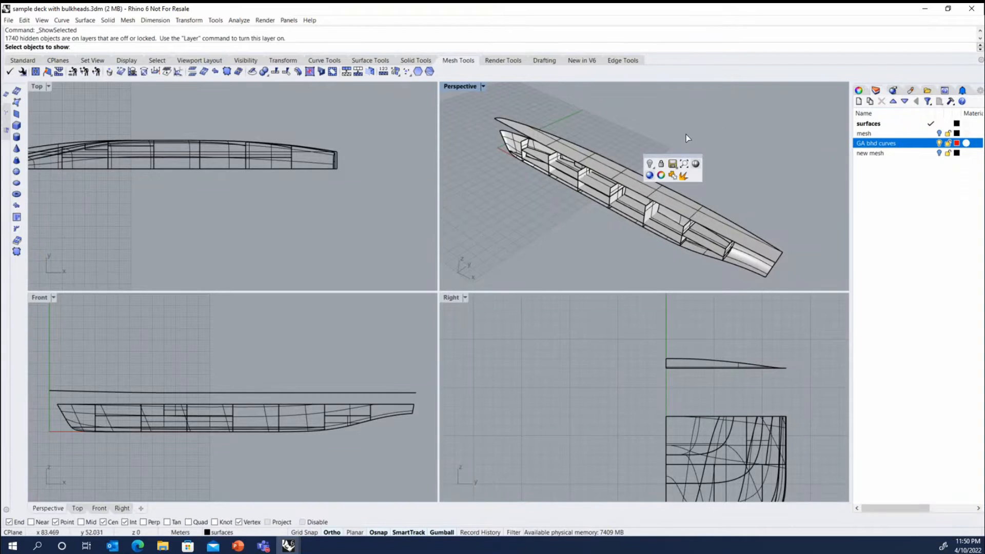
{"action": "right_click_drag", "start_coordinate": [741, 142], "coordinate": [761, 107]}
{"action": "right_click_drag", "start_coordinate": [671, 160], "coordinate": [672, 149]}
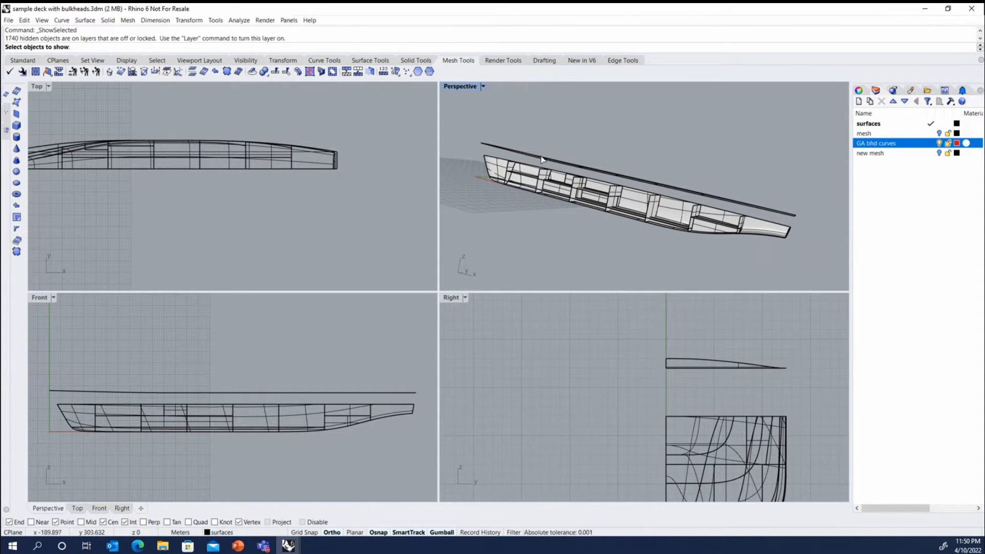
{"action": "right_click_drag", "start_coordinate": [543, 160], "coordinate": [645, 156]}
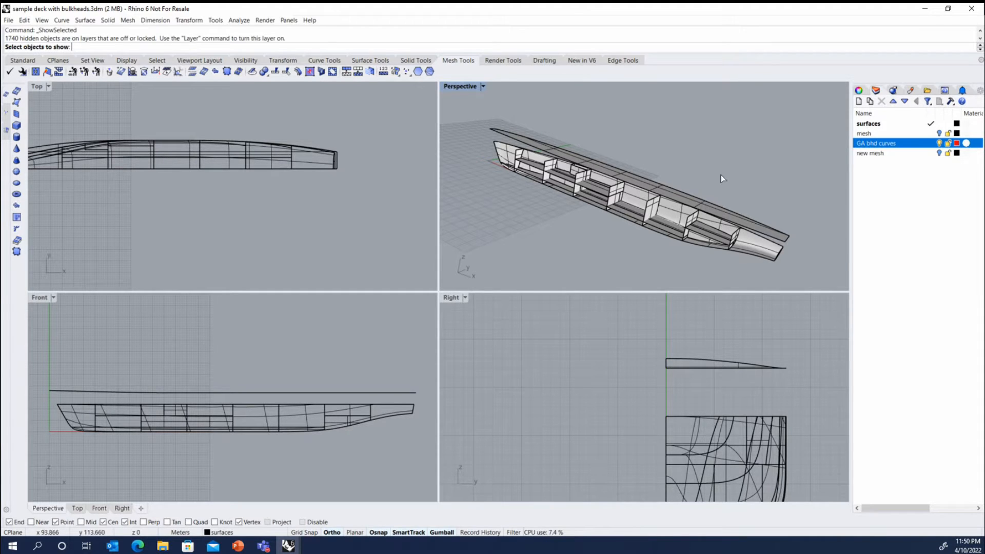
{"action": "right_click_drag", "start_coordinate": [718, 180], "coordinate": [702, 165]}
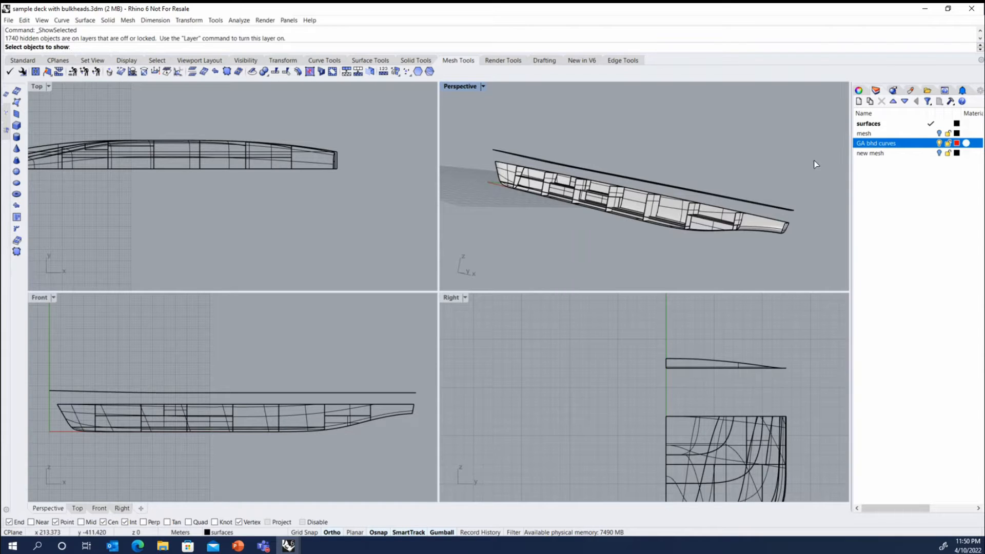
{"action": "right_click", "coordinate": [761, 175]}
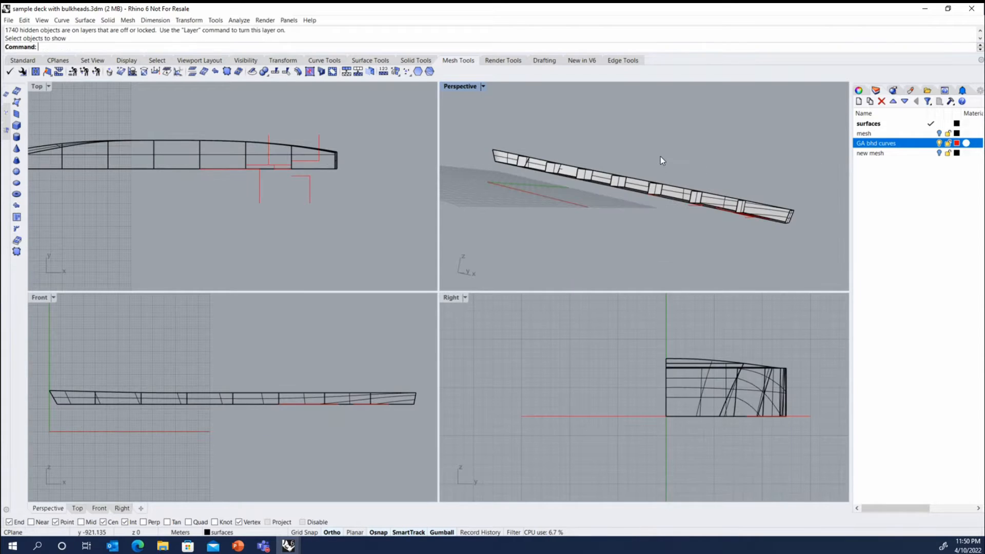
Examine the half deck, its bulkheads and the GA bulkhead curves from several angles and at close range.
{"action": "right_click_drag", "start_coordinate": [636, 177], "coordinate": [604, 163]}
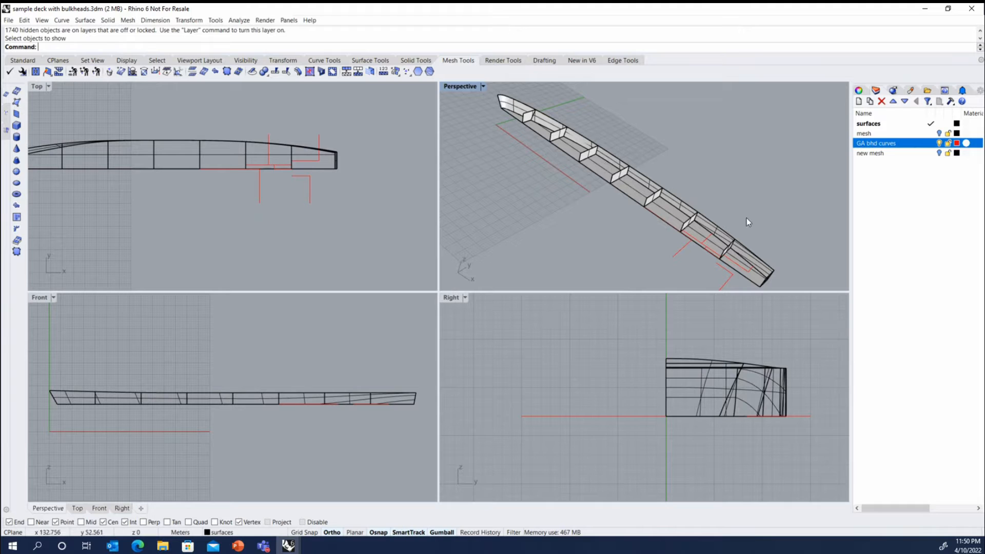
{"action": "right_click_drag", "start_coordinate": [746, 218], "coordinate": [544, 143]}
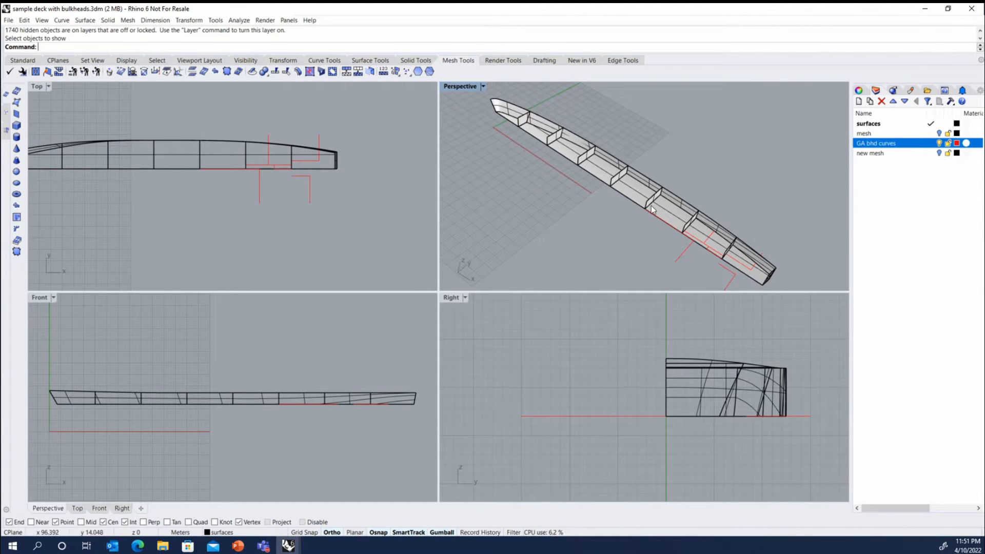
{"action": "right_click_drag", "start_coordinate": [751, 229], "coordinate": [750, 203]}
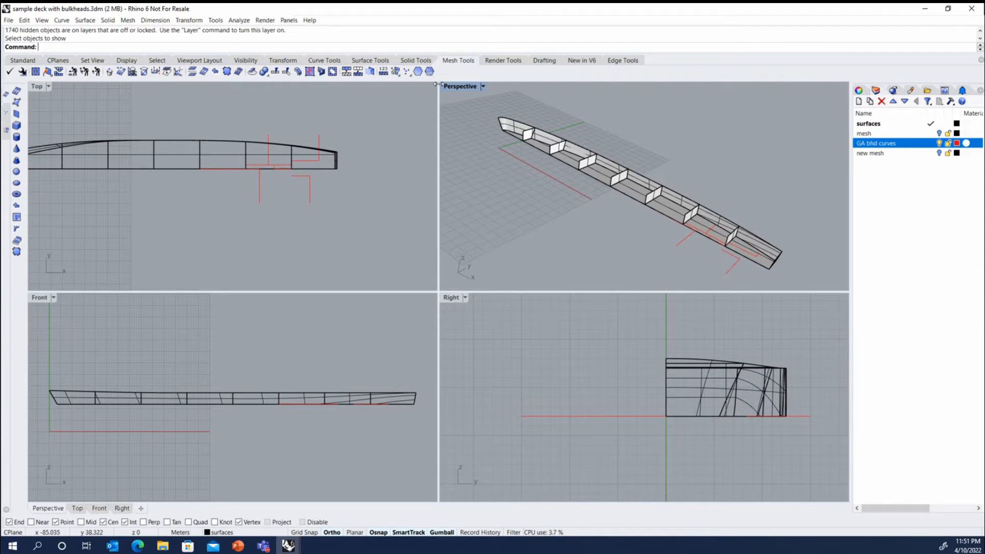
{"action": "scroll", "coordinate": [666, 173], "scroll_direction": "down", "scroll_amount": 4}
{"action": "scroll", "coordinate": [696, 220], "scroll_direction": "up", "scroll_amount": 8}
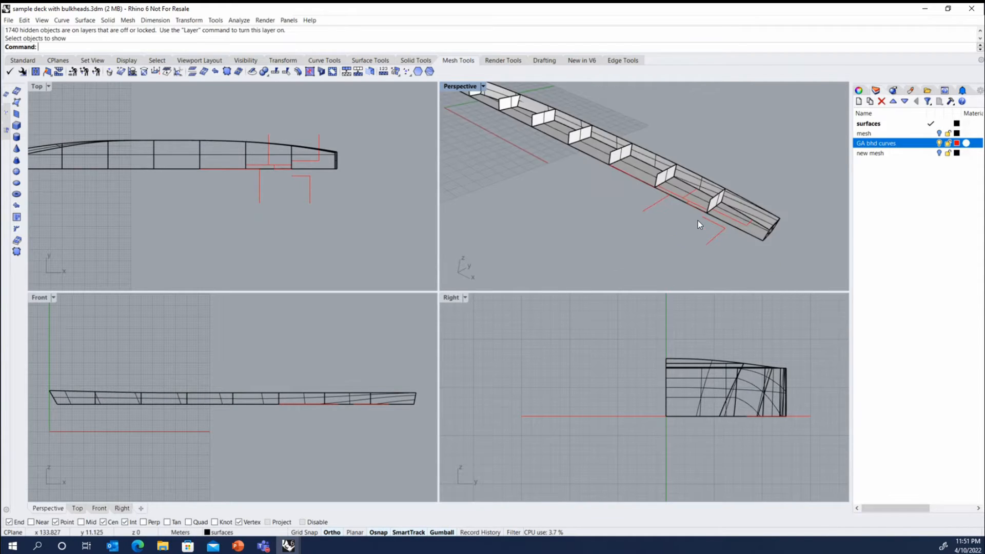
{"action": "right_click_drag", "start_coordinate": [579, 174], "coordinate": [557, 197]}
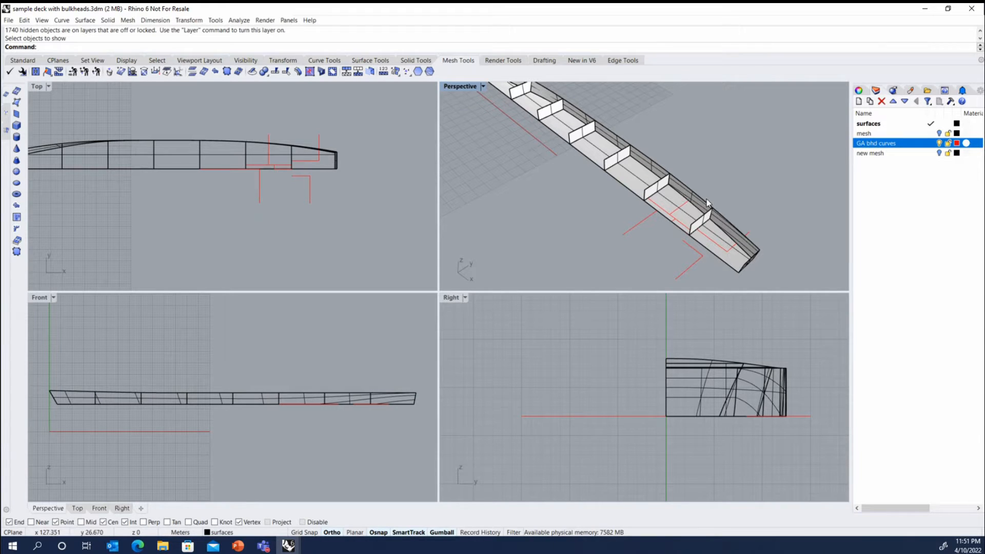
{"action": "right_click_drag", "start_coordinate": [704, 207], "coordinate": [675, 216]}
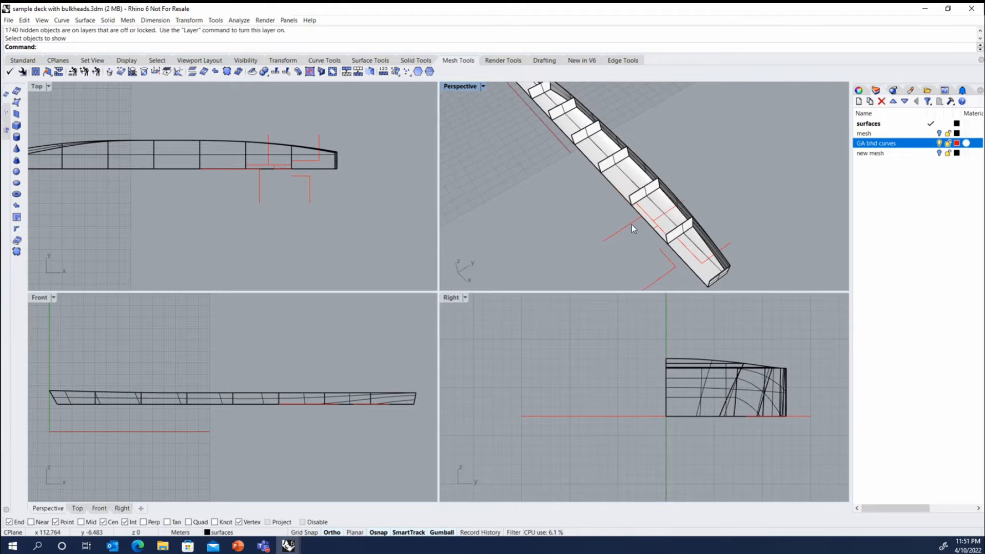
{"action": "scroll", "coordinate": [674, 215], "scroll_direction": "down", "scroll_amount": 3}
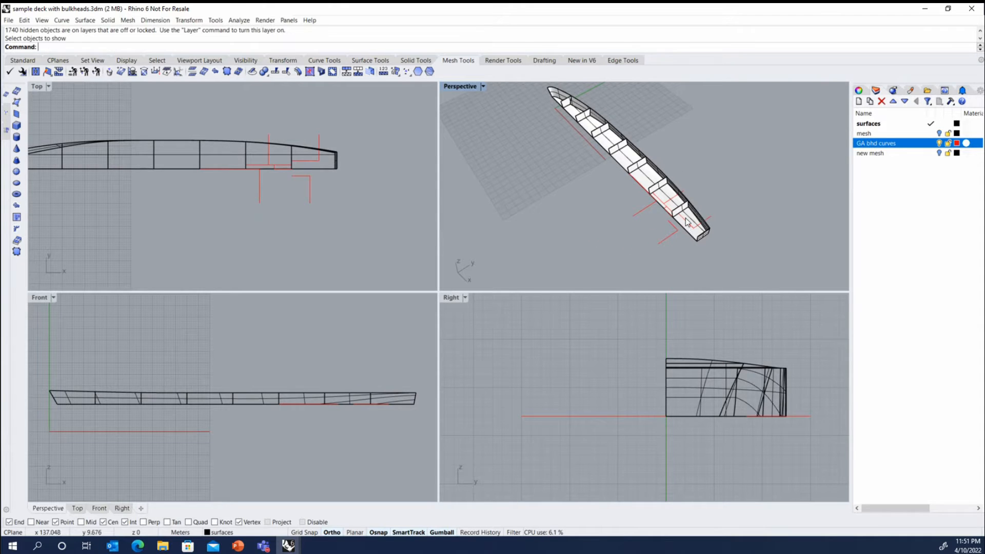
{"action": "scroll", "coordinate": [688, 228], "scroll_direction": "up", "scroll_amount": 2}
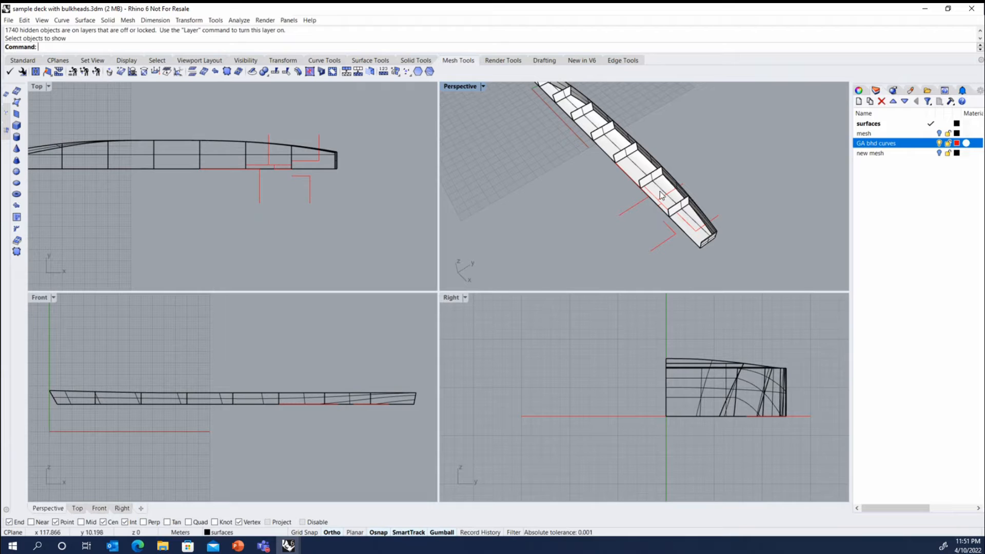
Select all the half-deck and bulkhead surfaces and mirror a copy across the vertical centreline plane through 0,0.
{"action": "left_click", "coordinate": [690, 375]}
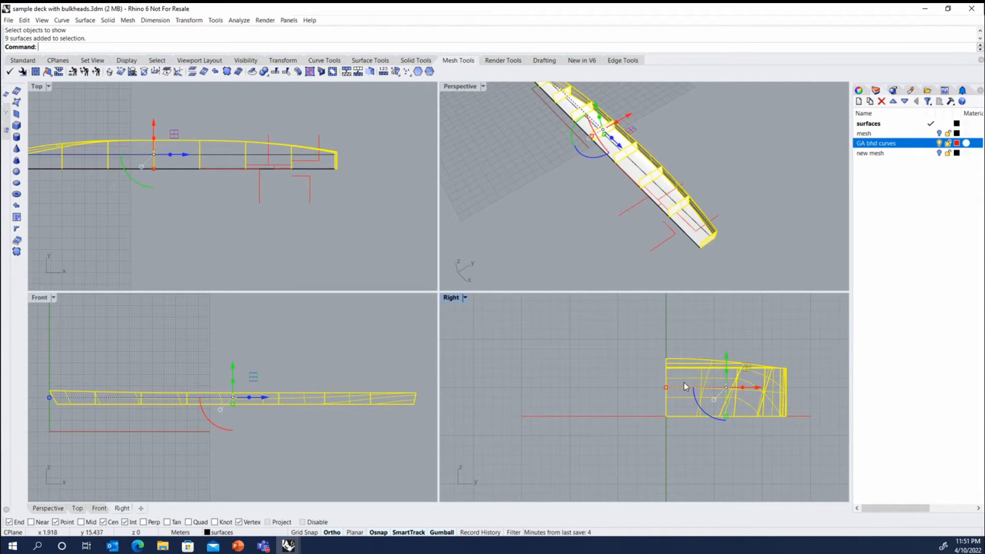
{"action": "left_click", "coordinate": [632, 168], "text": "shift"}
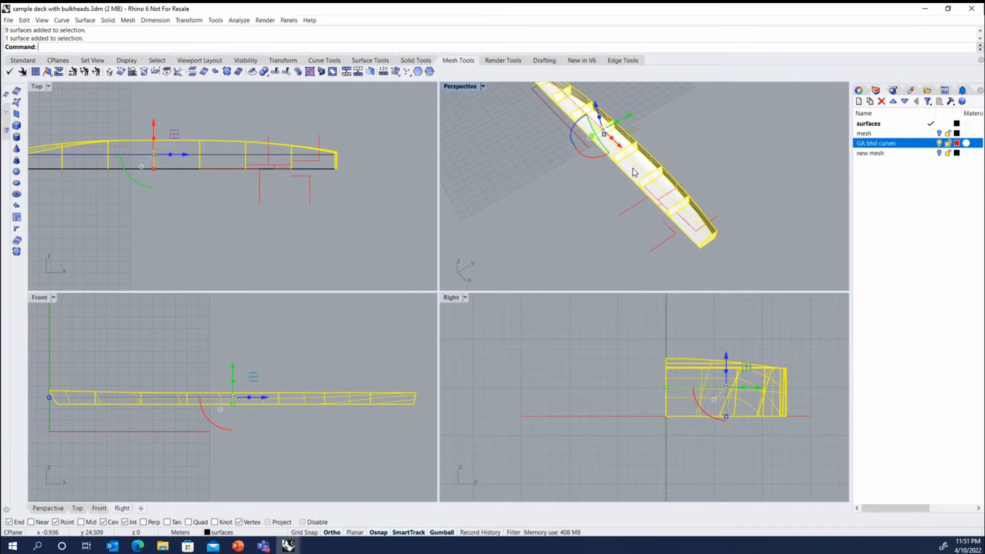
{"action": "type", "text": "Mirror"}
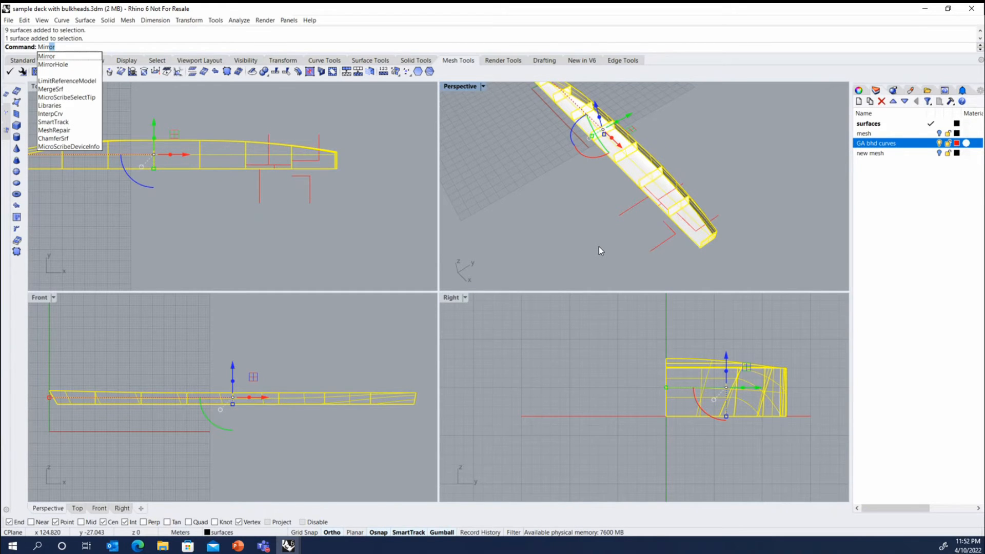
{"action": "key", "text": "Return"}
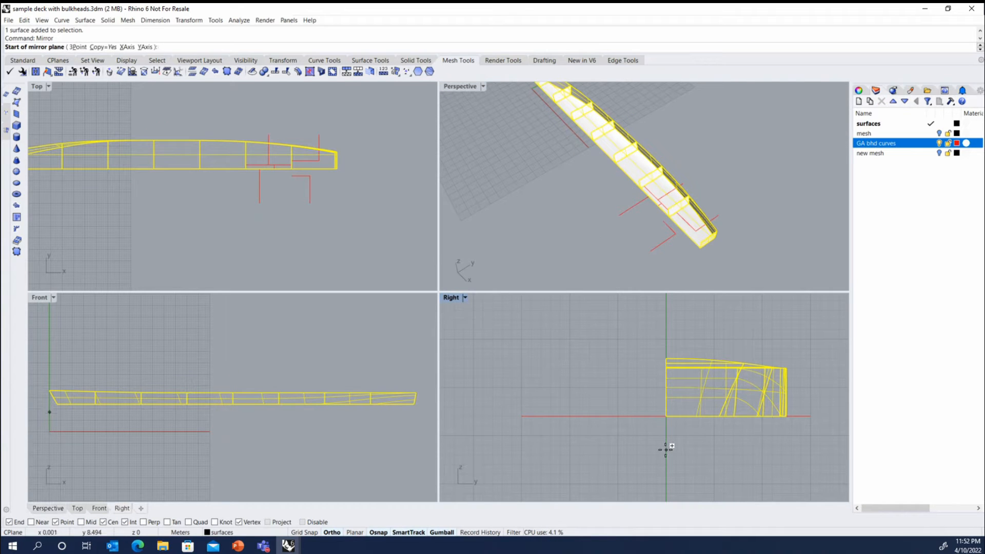
{"action": "type", "text": "0,0"}
{"action": "key", "text": "Return"}
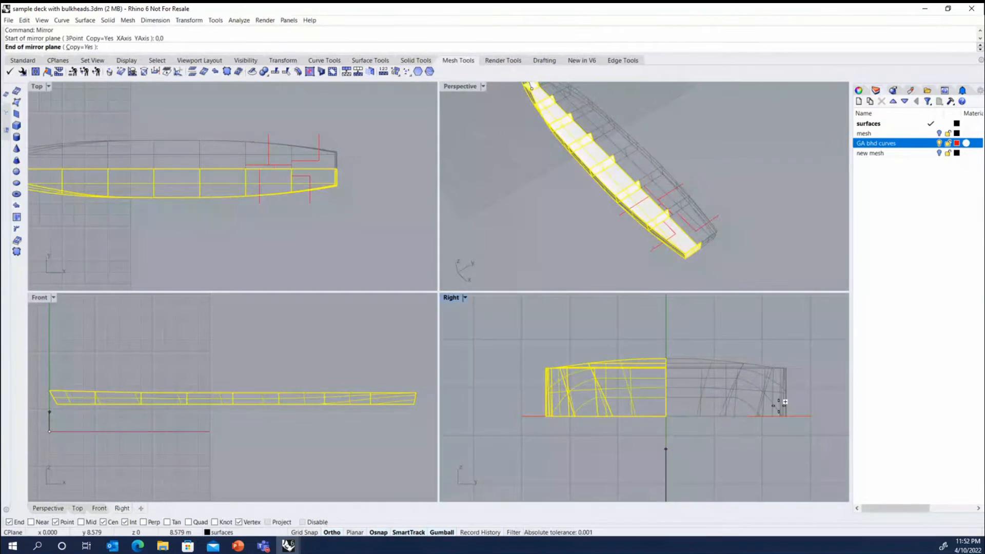
{"action": "left_click", "coordinate": [665, 315]}
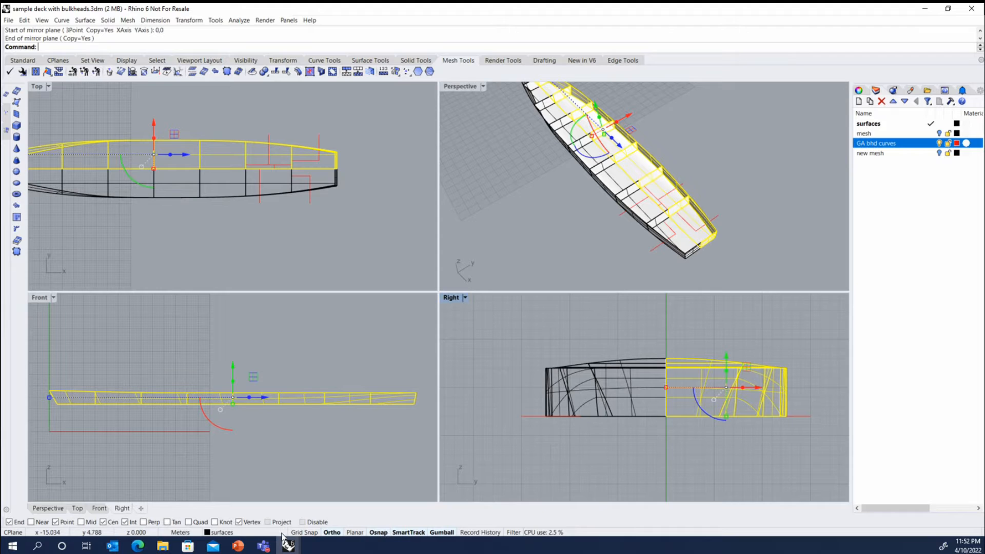
Turn object snaps off and back on, and deselect the deck surfaces.
{"action": "left_click", "coordinate": [378, 532]}
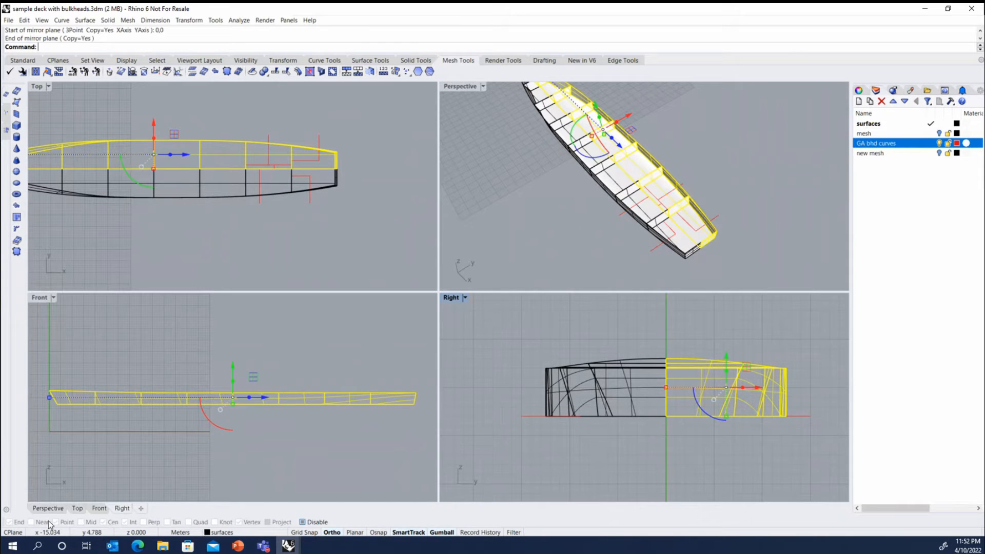
{"action": "left_click", "coordinate": [375, 533]}
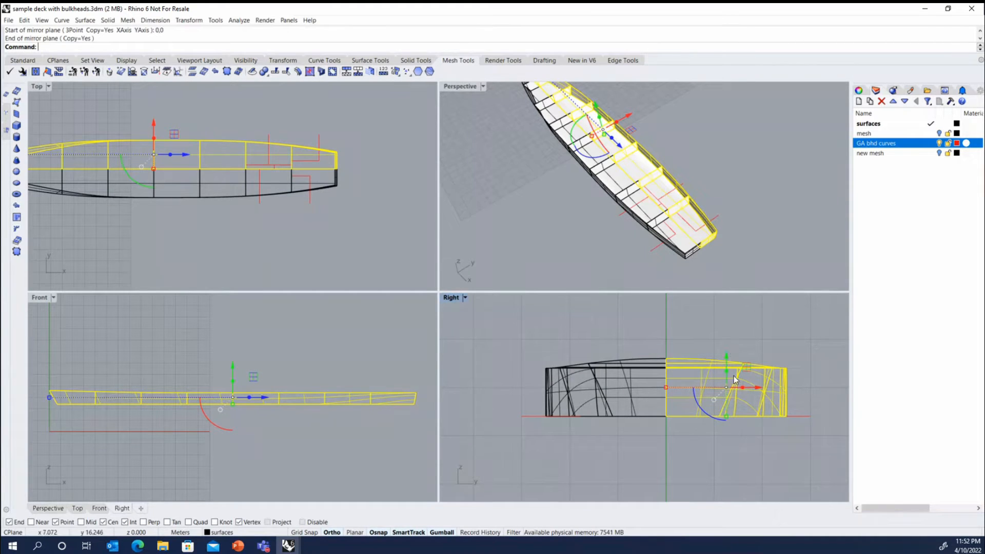
{"action": "left_click", "coordinate": [441, 532]}
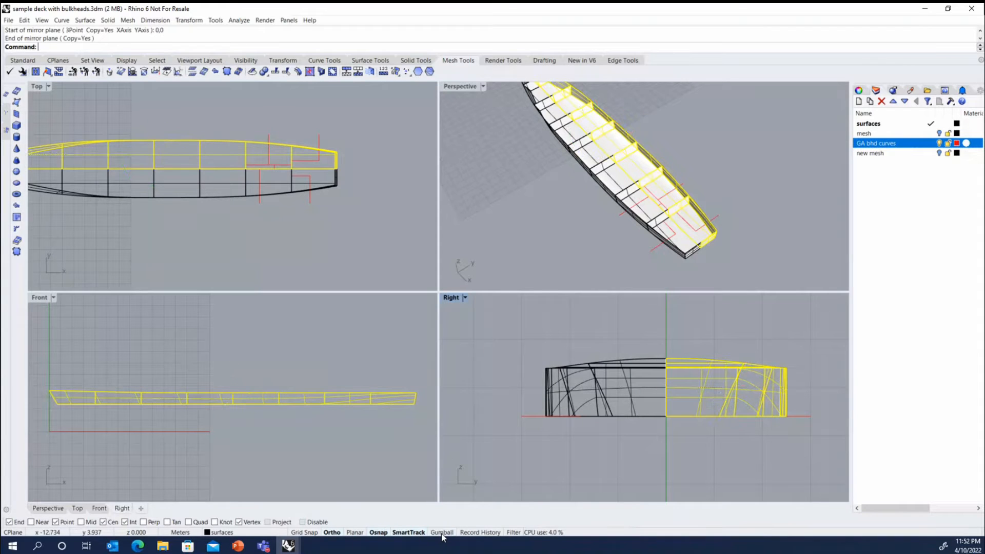
{"action": "left_click", "coordinate": [630, 470]}
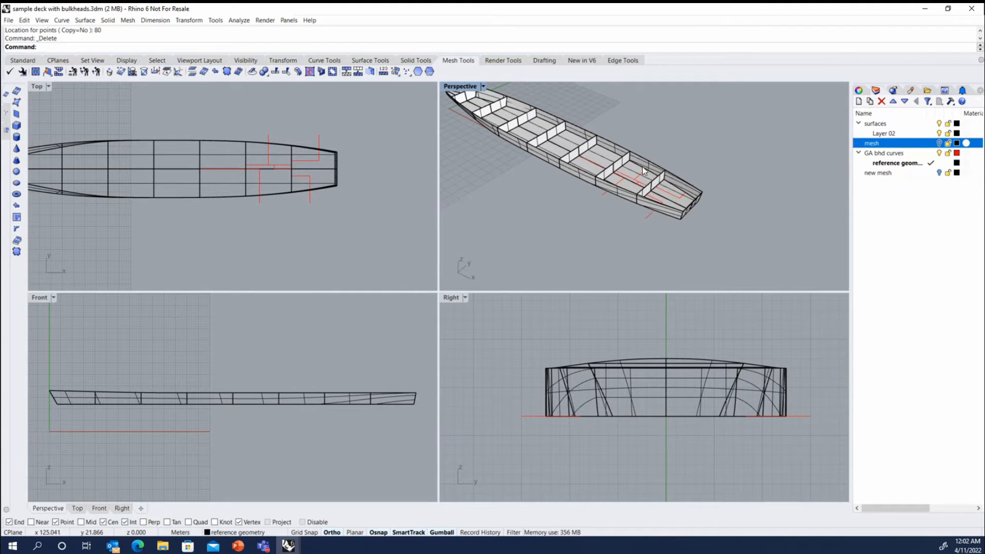
Change the colour of the GA bhd curves layer to DarkGreen.
{"action": "left_click", "coordinate": [957, 154]}
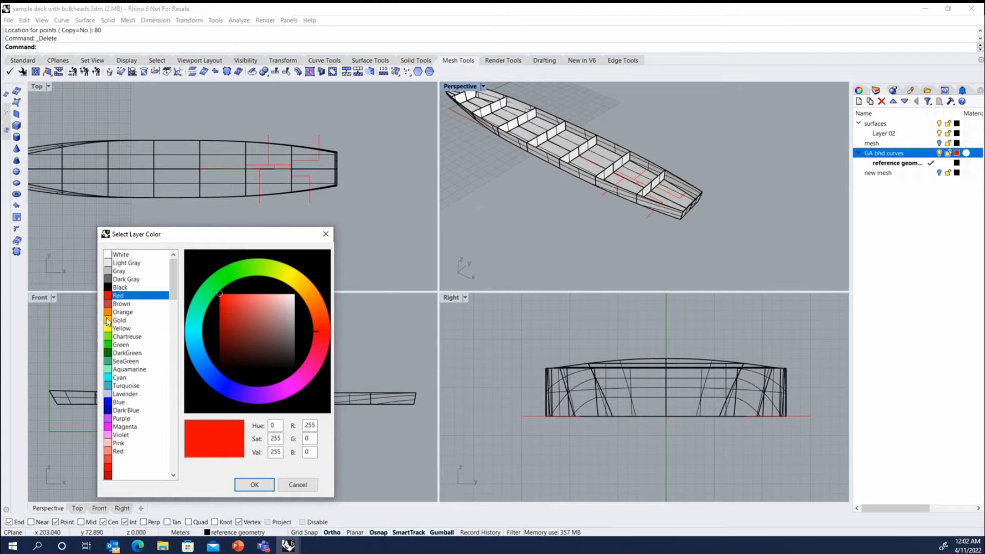
{"action": "left_click", "coordinate": [113, 353]}
{"action": "left_click", "coordinate": [254, 484]}
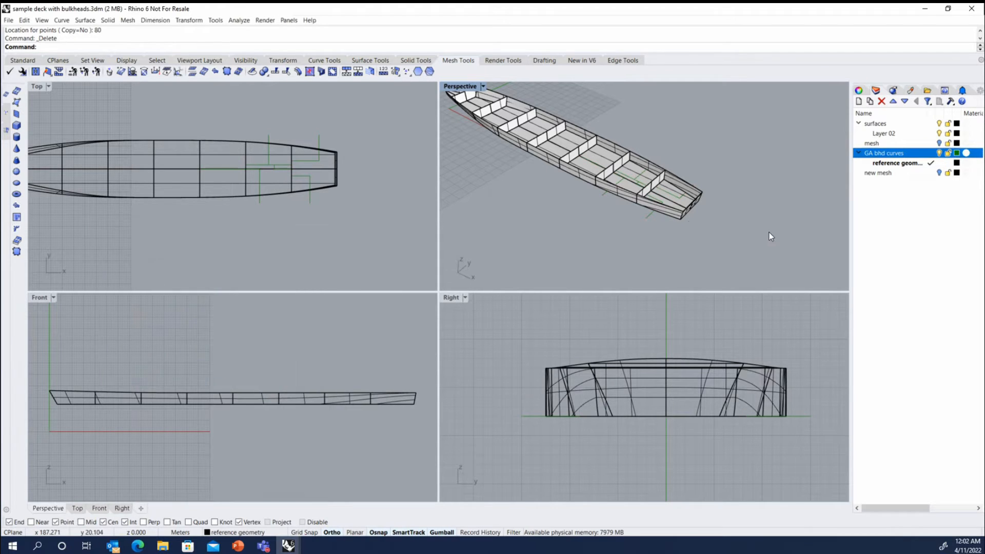
Ungroup the GA bulkhead curves, test the selection of a single curve, and deselect it.
{"action": "left_click", "coordinate": [649, 213]}
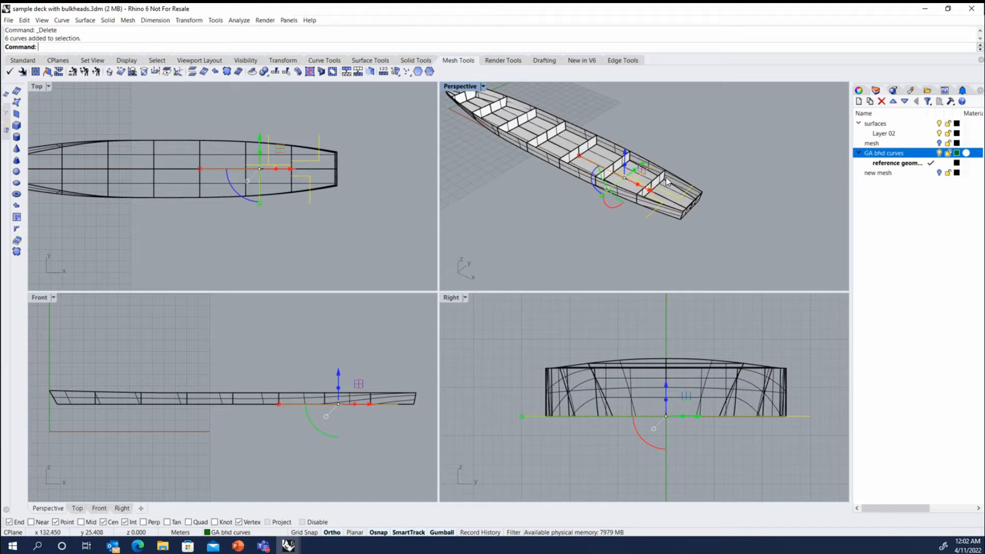
{"action": "left_click", "coordinate": [21, 60]}
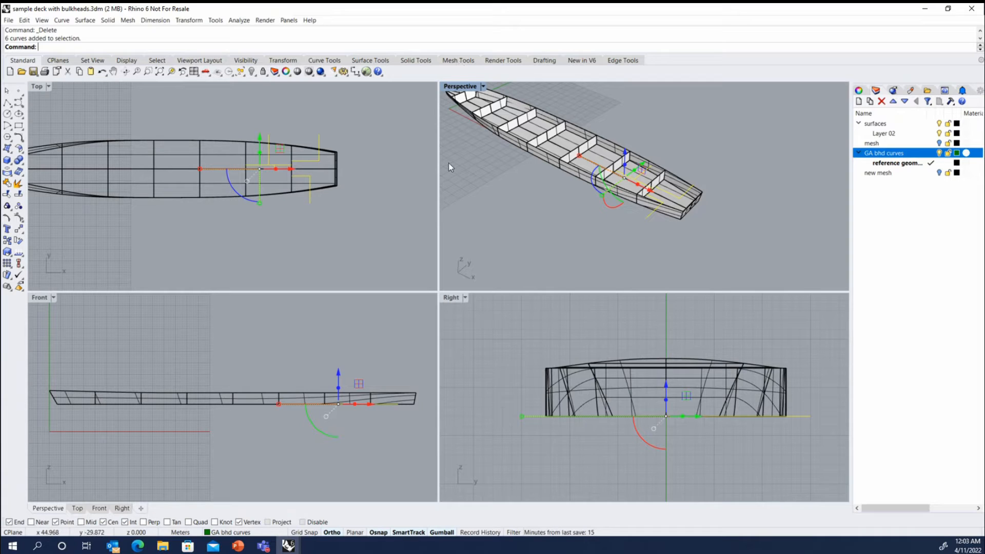
{"action": "left_click", "coordinate": [244, 61]}
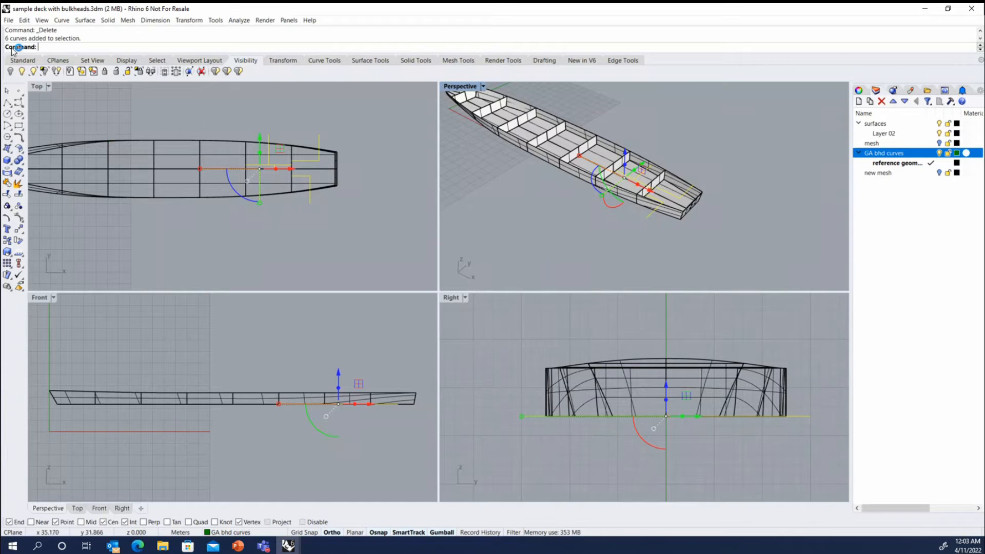
{"action": "left_click", "coordinate": [22, 60]}
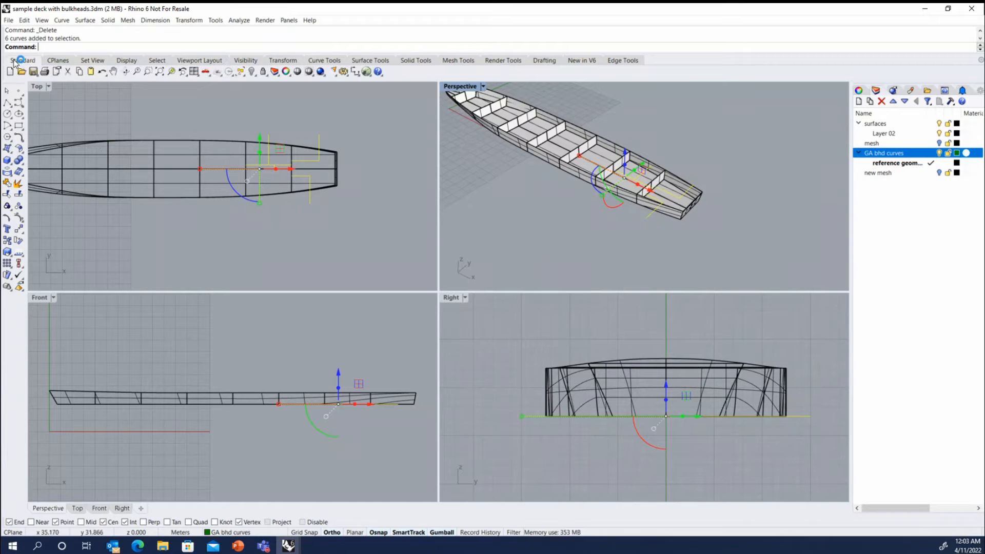
{"action": "left_click", "coordinate": [19, 206]}
{"action": "key", "text": "Escape"}
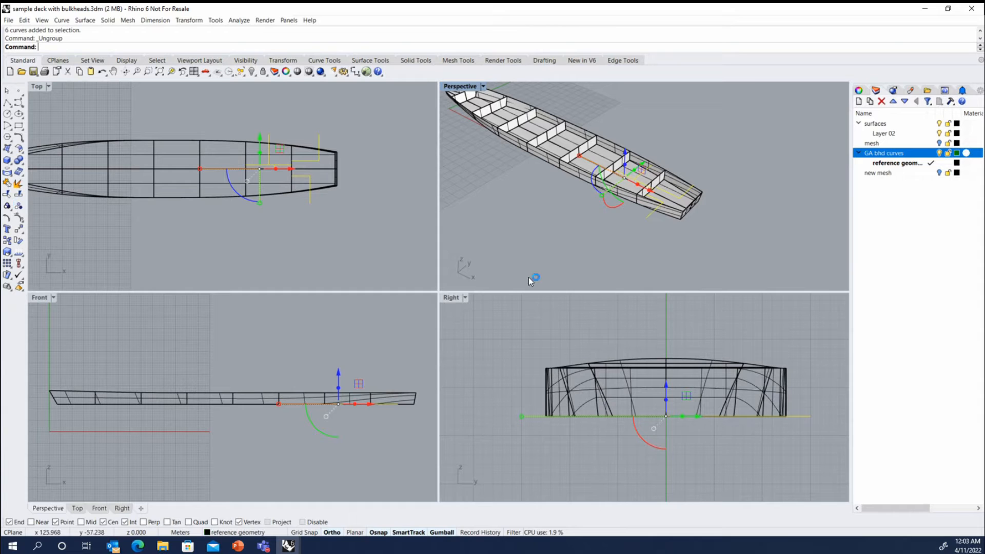
{"action": "scroll", "coordinate": [661, 186], "scroll_direction": "up", "scroll_amount": 3}
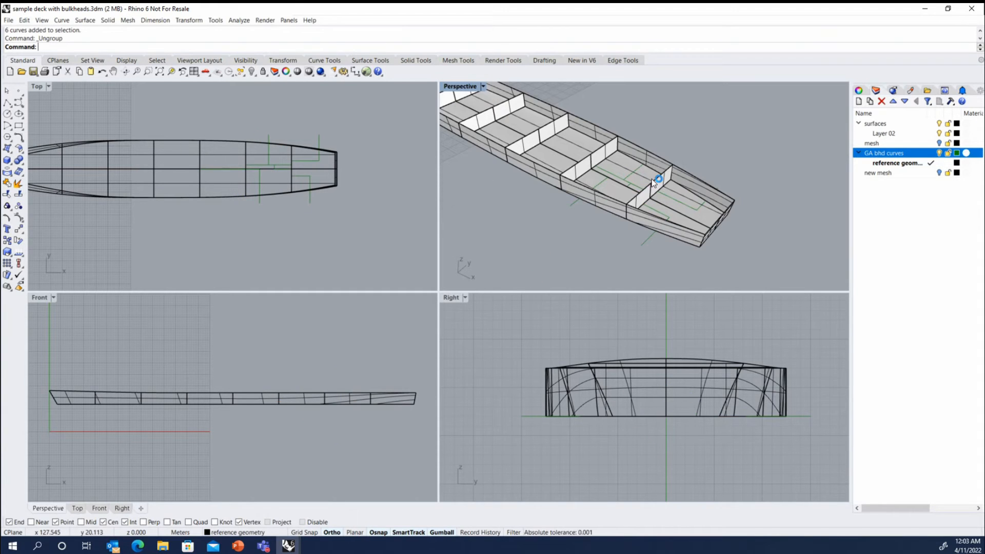
{"action": "left_click", "coordinate": [624, 180]}
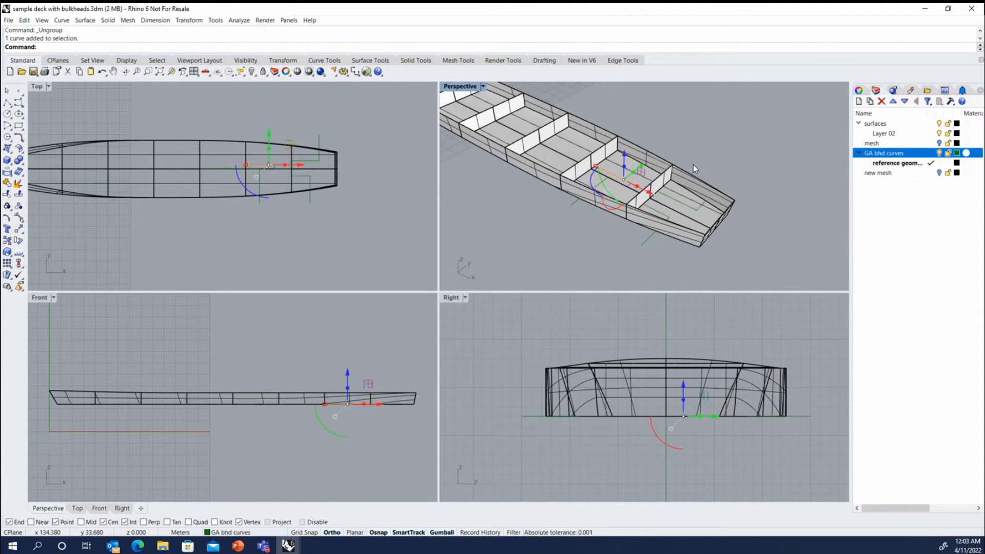
{"action": "key", "text": "Escape"}
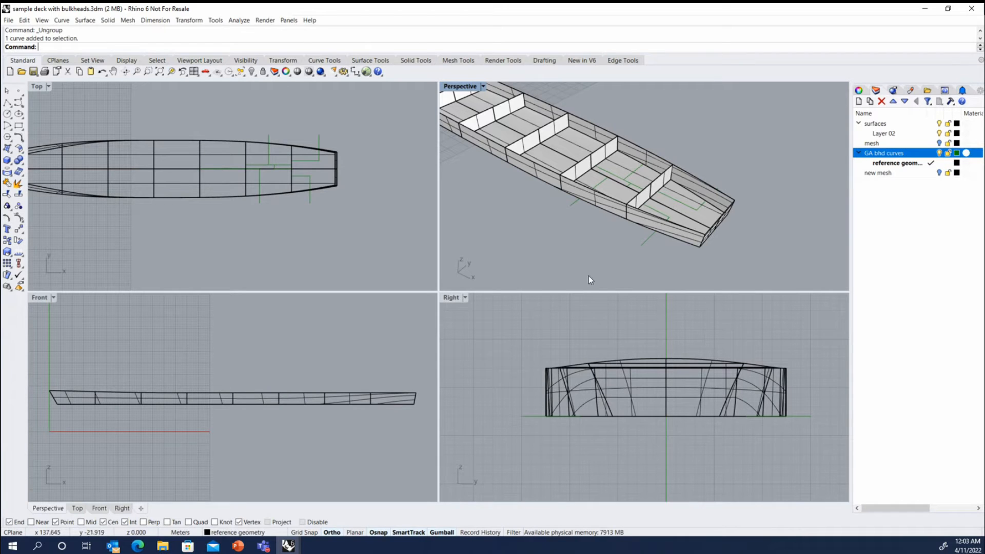
Try a window selection and a crossing selection around the deck's aft end, clearing each selection.
{"action": "left_click_drag", "start_coordinate": [613, 248], "coordinate": [749, 153]}
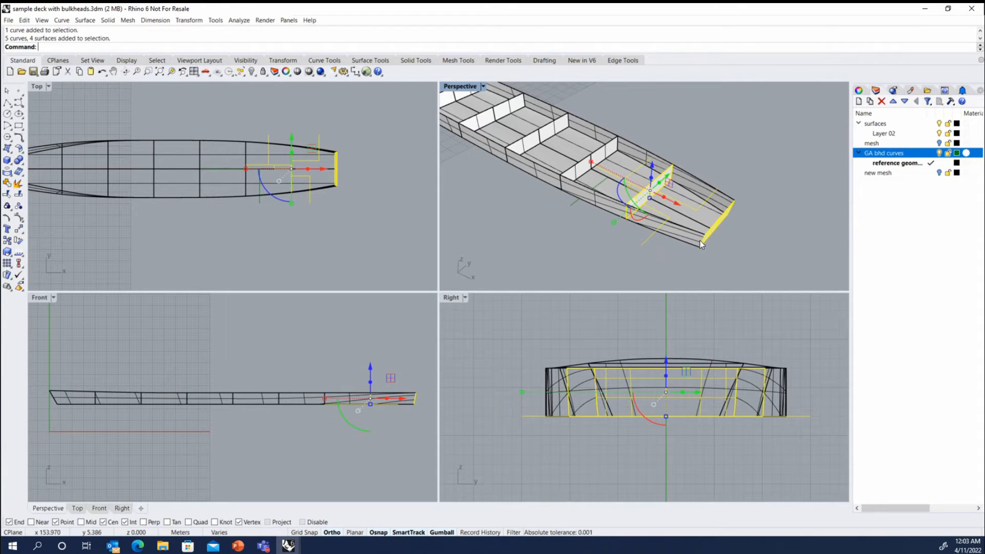
{"action": "left_click", "coordinate": [686, 261]}
{"action": "left_click_drag", "start_coordinate": [744, 144], "coordinate": [633, 232]}
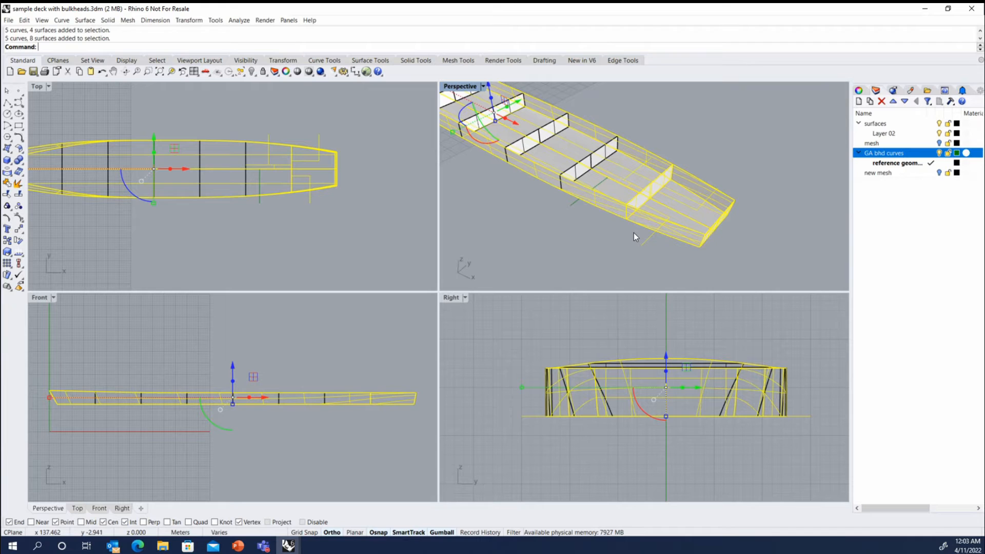
{"action": "left_click", "coordinate": [543, 261]}
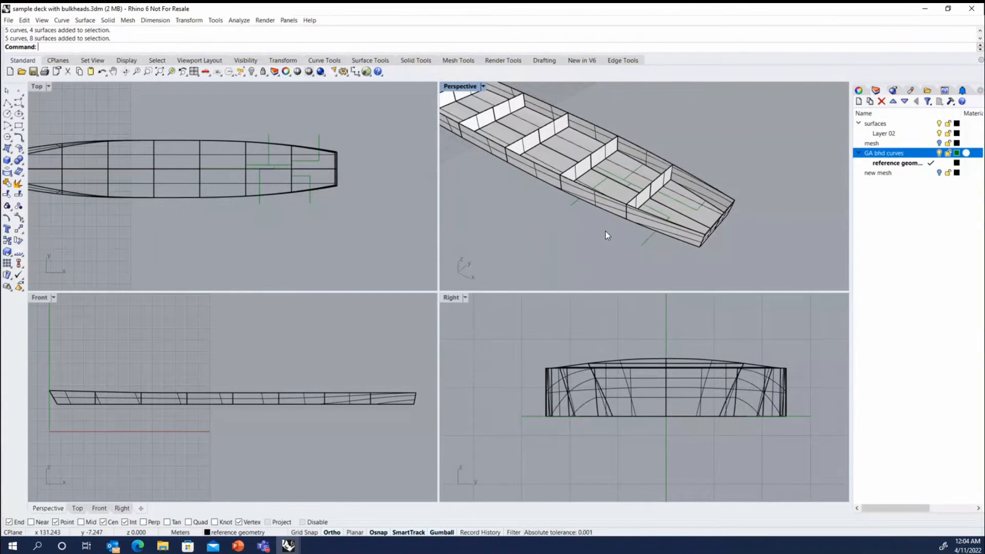
Select every curve in the model with SelCrv and clear the selection.
{"action": "type", "text": "SelCrv"}
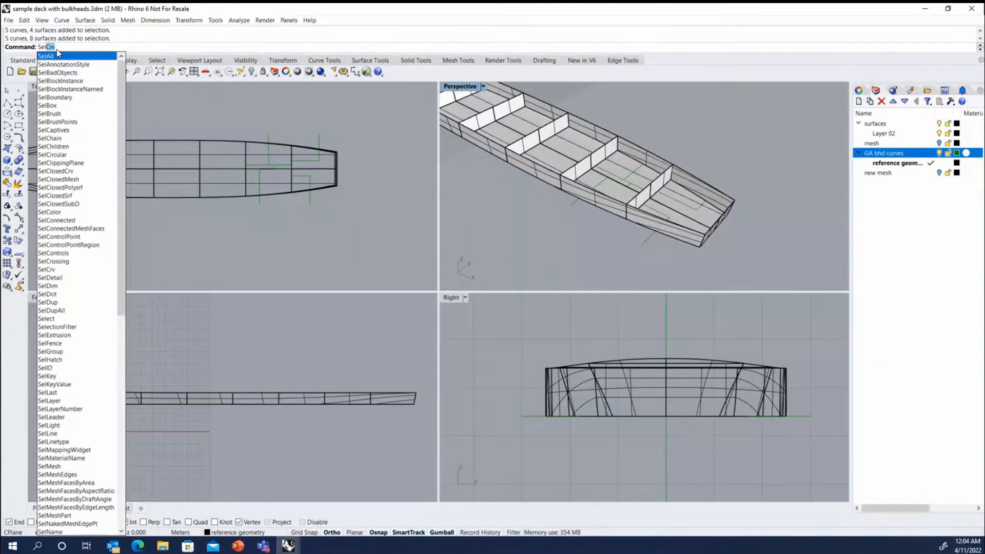
{"action": "key", "text": "Return"}
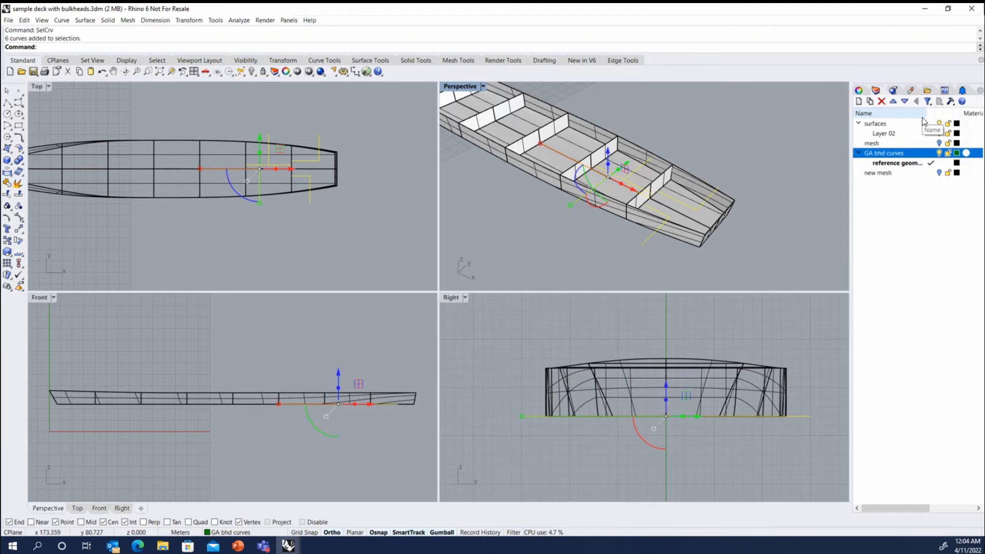
{"action": "scroll", "coordinate": [740, 156], "scroll_direction": "down", "scroll_amount": 2}
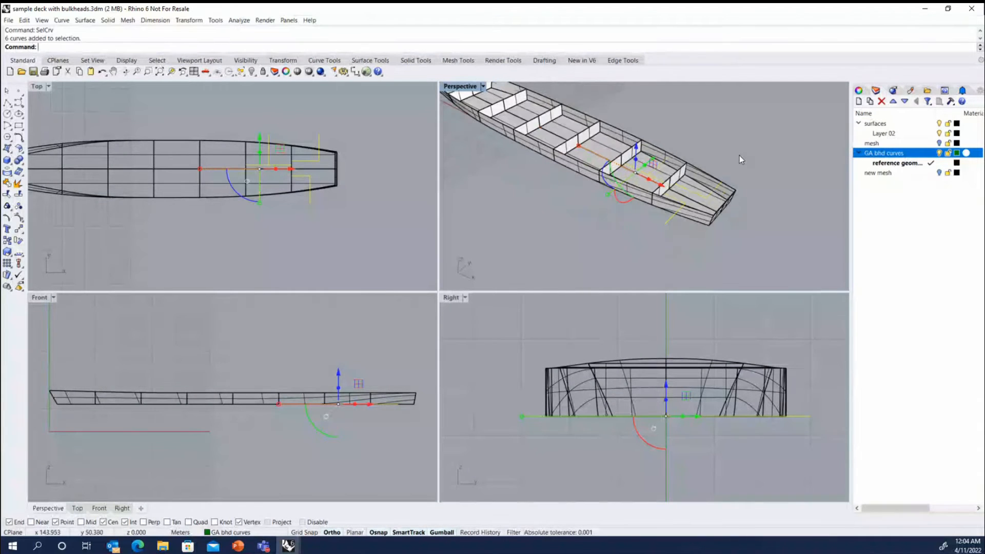
{"action": "scroll", "coordinate": [739, 155], "scroll_direction": "up", "scroll_amount": 3}
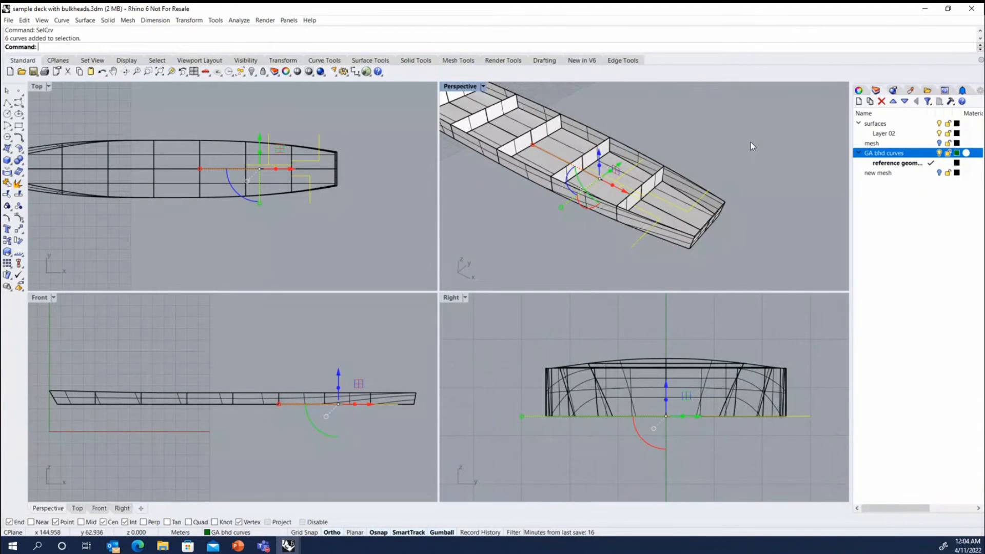
{"action": "left_click", "coordinate": [750, 143]}
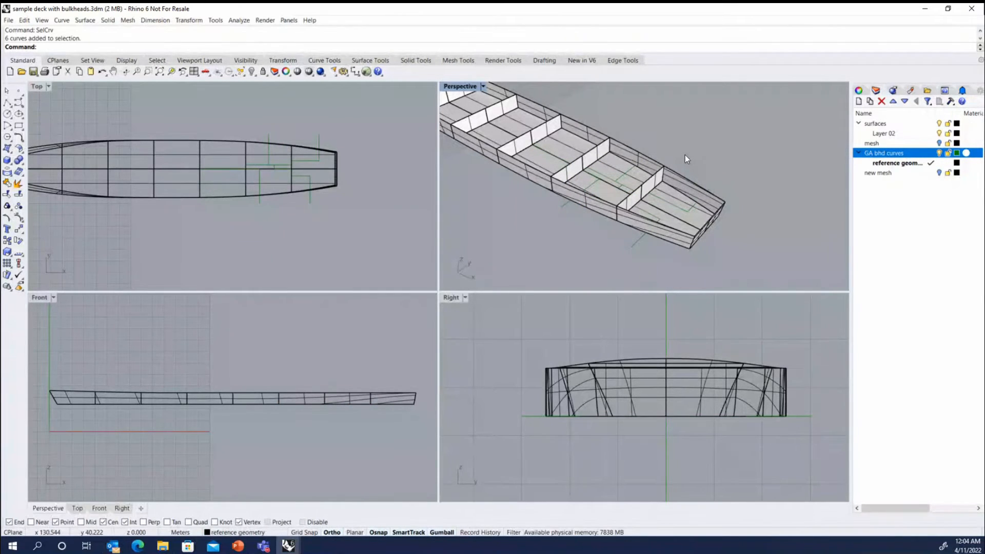
Make the surfaces layer current, lock the GA bhd curves layer, and test whether its curves can be selected.
{"action": "left_click", "coordinate": [956, 152]}
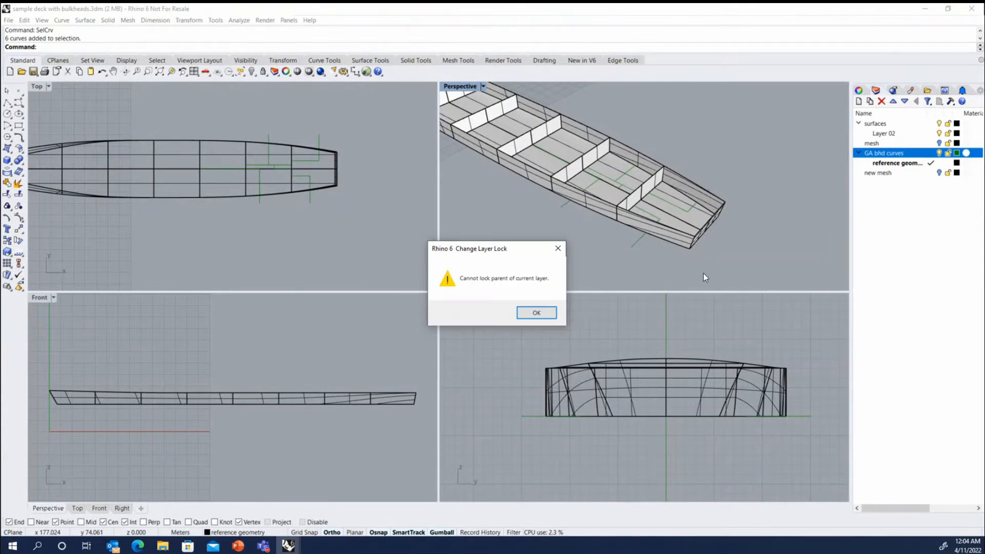
{"action": "key", "text": "Return"}
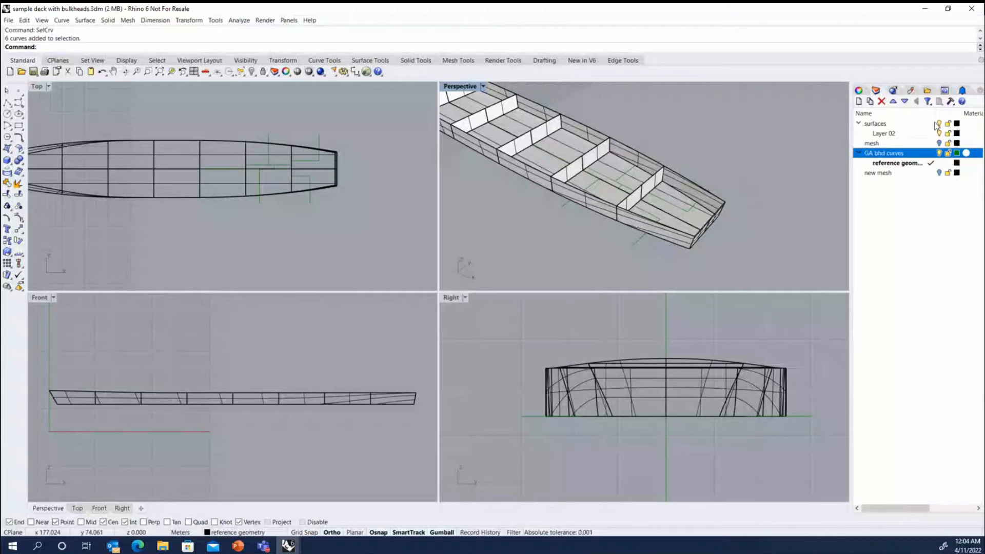
{"action": "left_click", "coordinate": [933, 124]}
{"action": "left_click", "coordinate": [947, 154]}
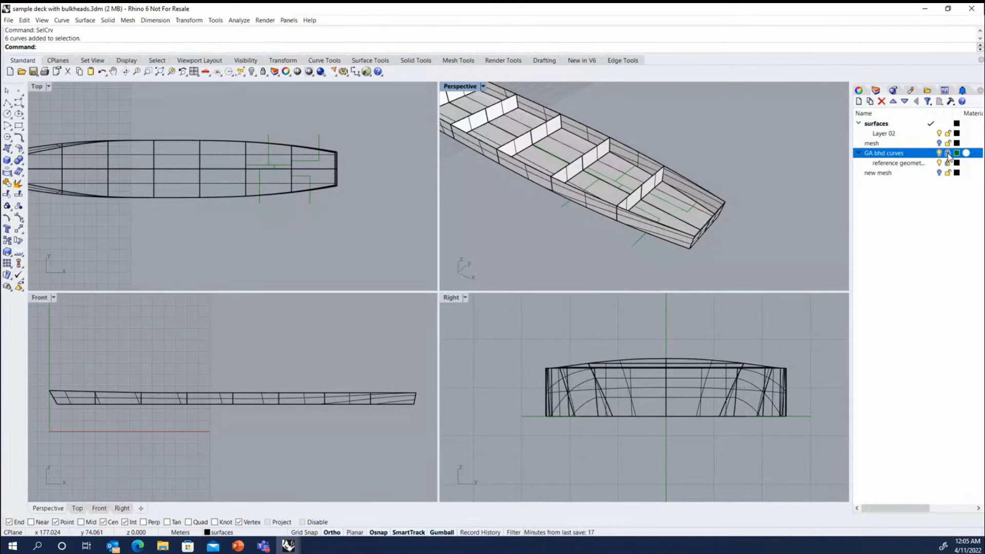
{"action": "left_click", "coordinate": [947, 153]}
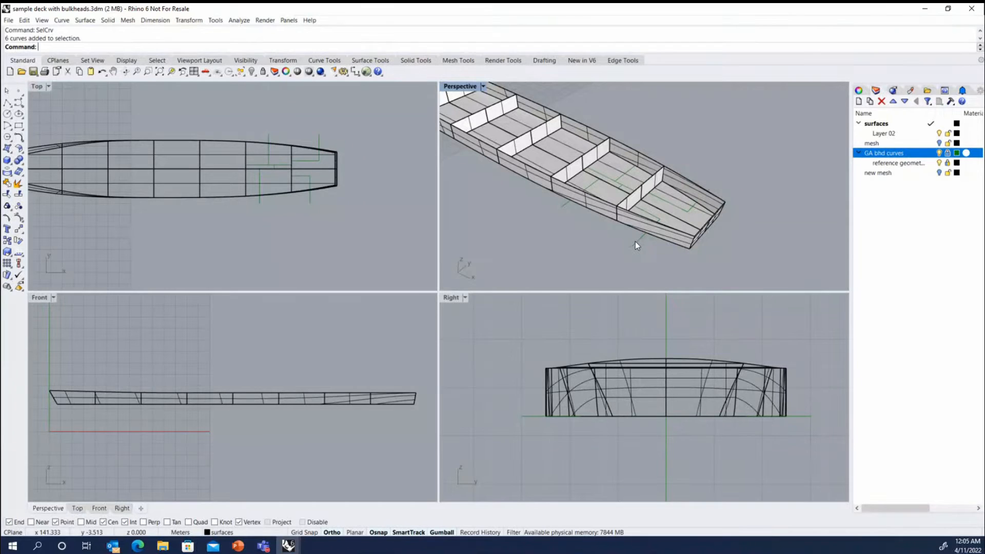
{"action": "left_click", "coordinate": [676, 223]}
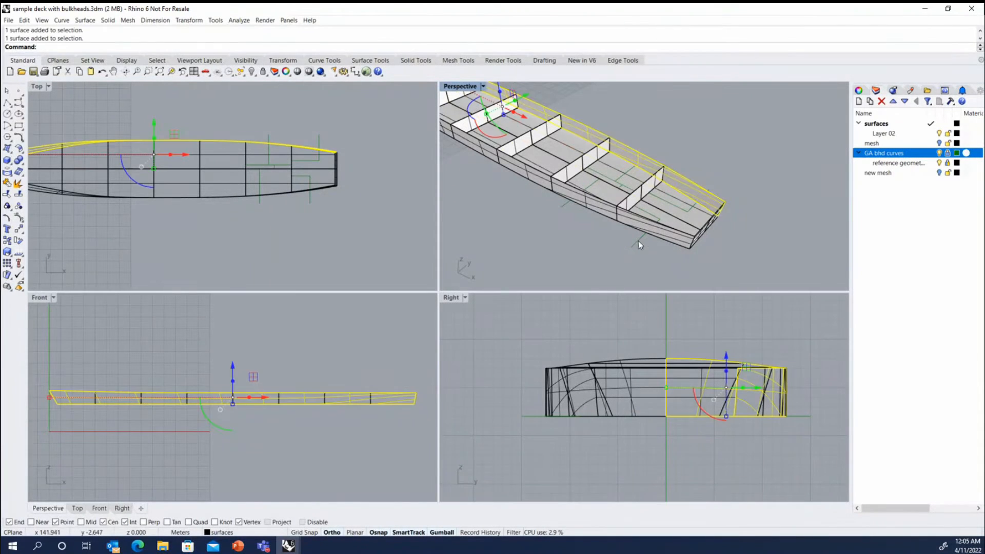
{"action": "left_click", "coordinate": [638, 241]}
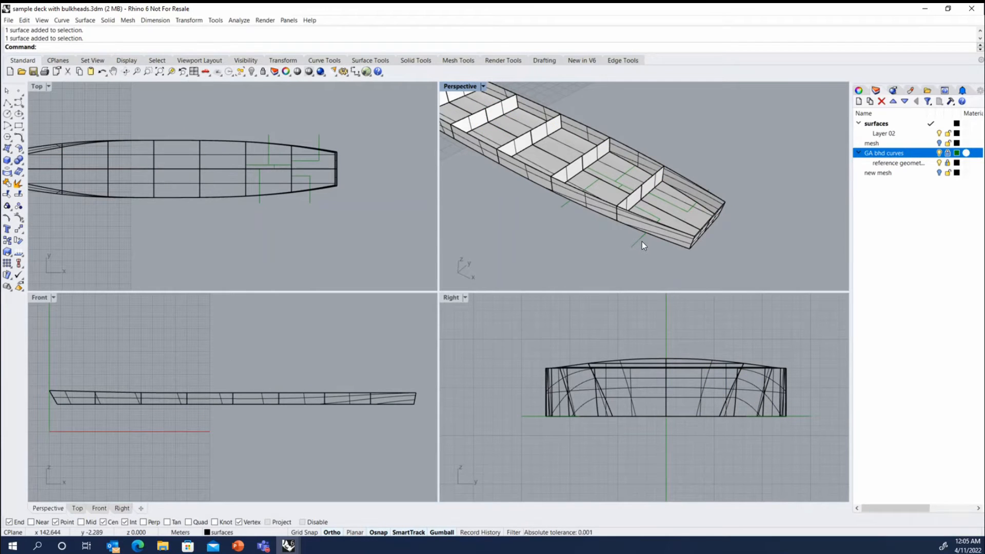
Unlock the GA bhd curves layer and make it the current layer.
{"action": "scroll", "coordinate": [642, 241], "scroll_direction": "up", "scroll_amount": 2}
{"action": "scroll", "coordinate": [638, 239], "scroll_direction": "up", "scroll_amount": 1}
{"action": "scroll", "coordinate": [637, 239], "scroll_direction": "down", "scroll_amount": 2}
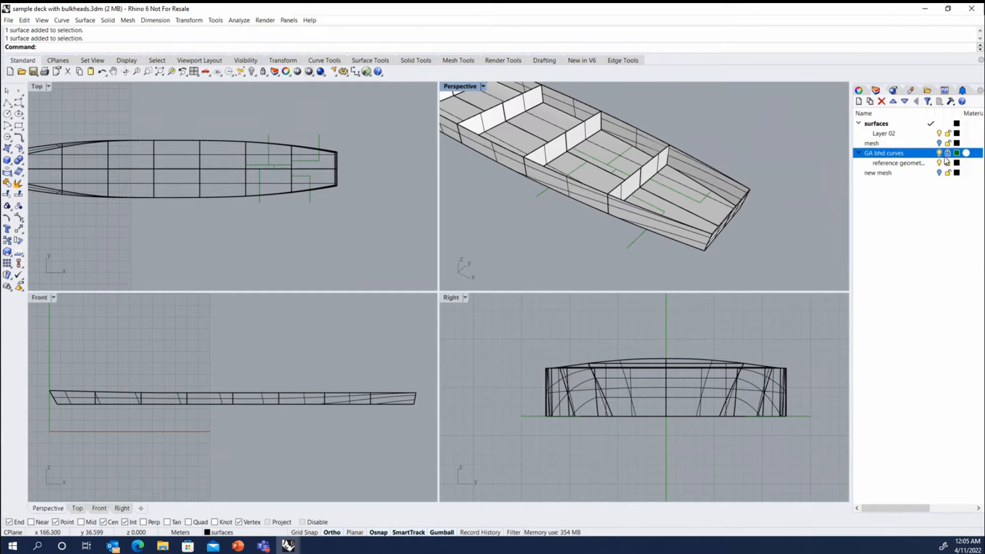
{"action": "left_click", "coordinate": [930, 153]}
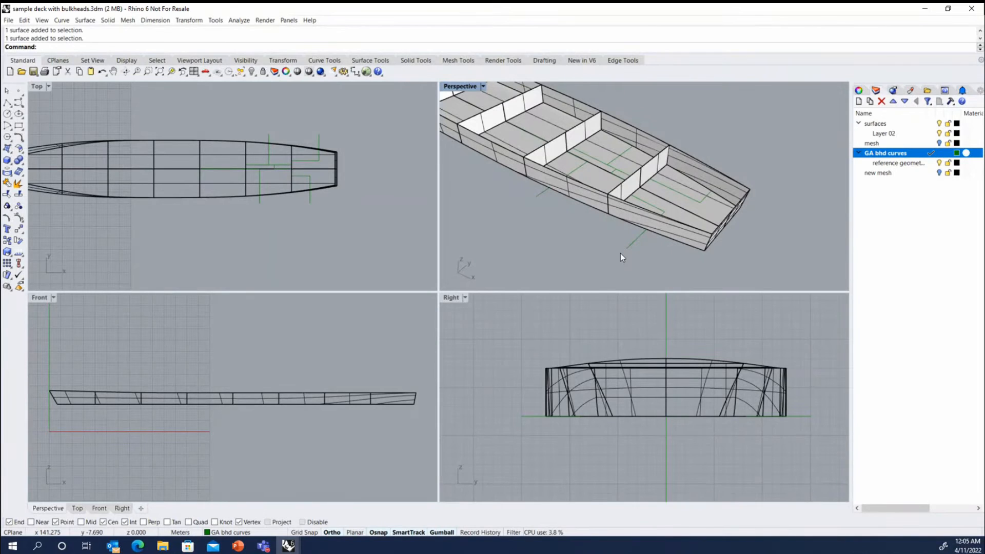
Look through the selection commands and the options for selecting objects by type.
{"action": "type", "text": "Sel"}
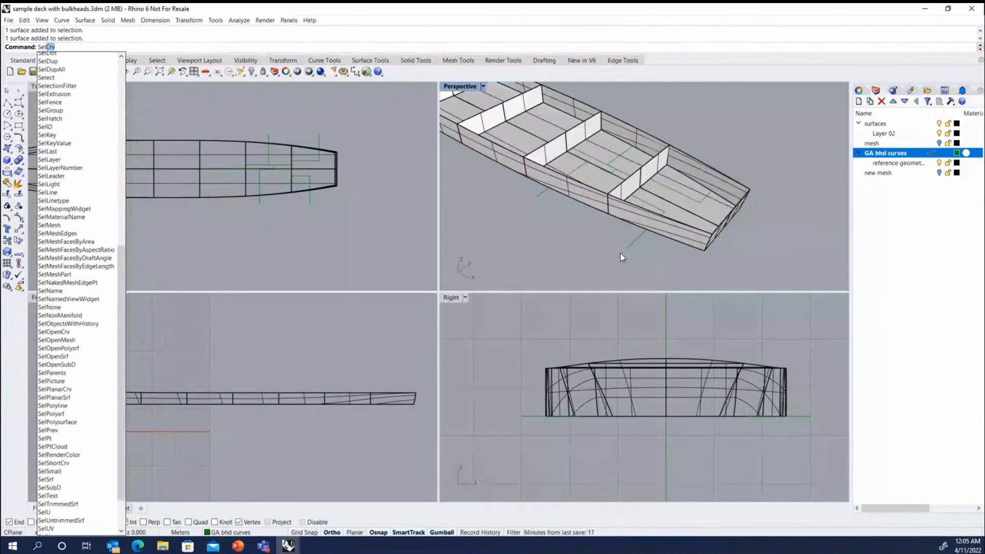
{"action": "type", "text": "Pts"}
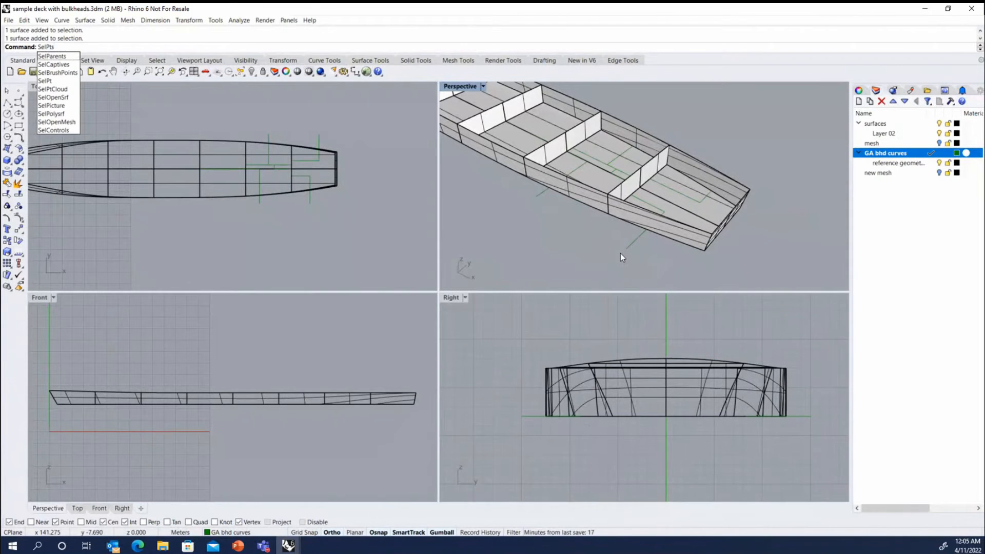
{"action": "key", "text": "Escape"}
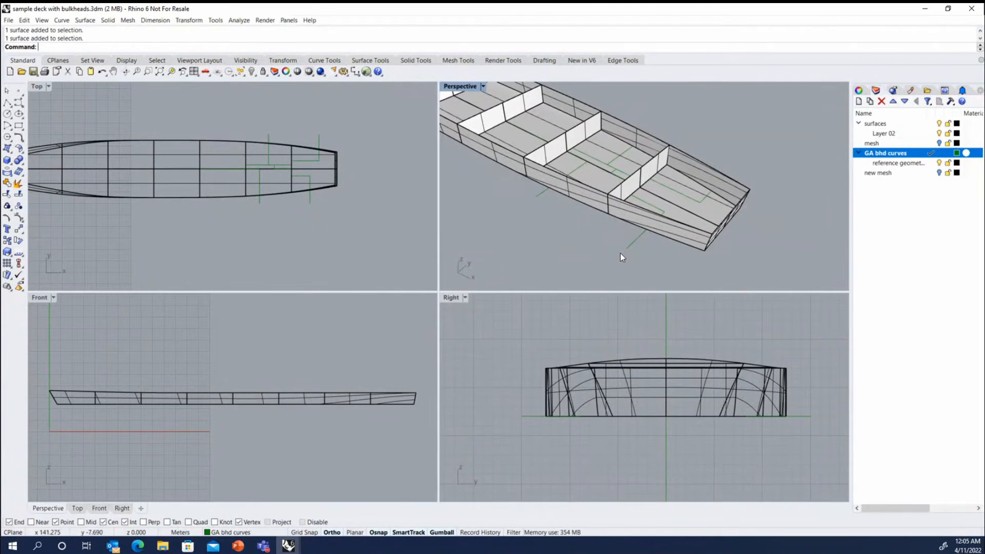
{"action": "left_click", "coordinate": [23, 21]}
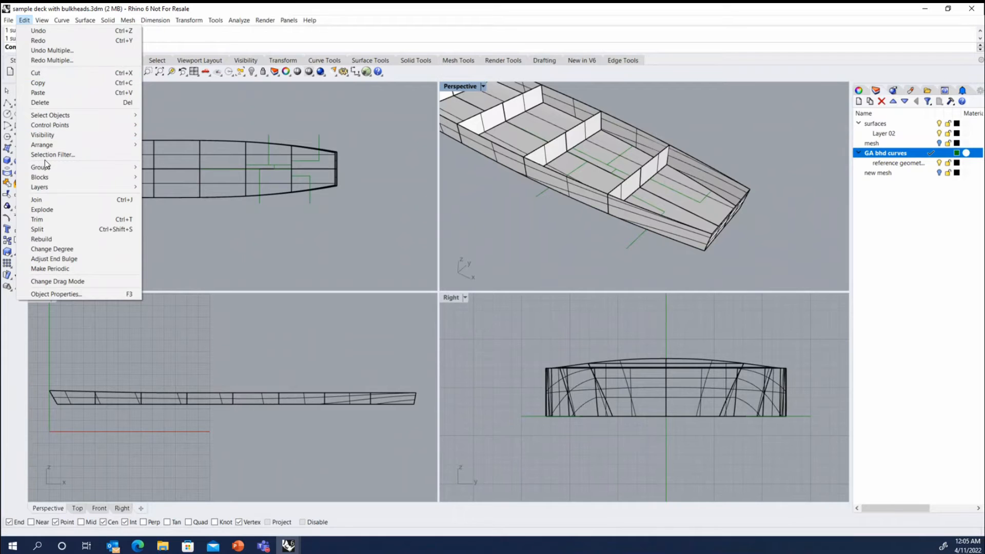
{"action": "mouse_move", "coordinate": [48, 116]}
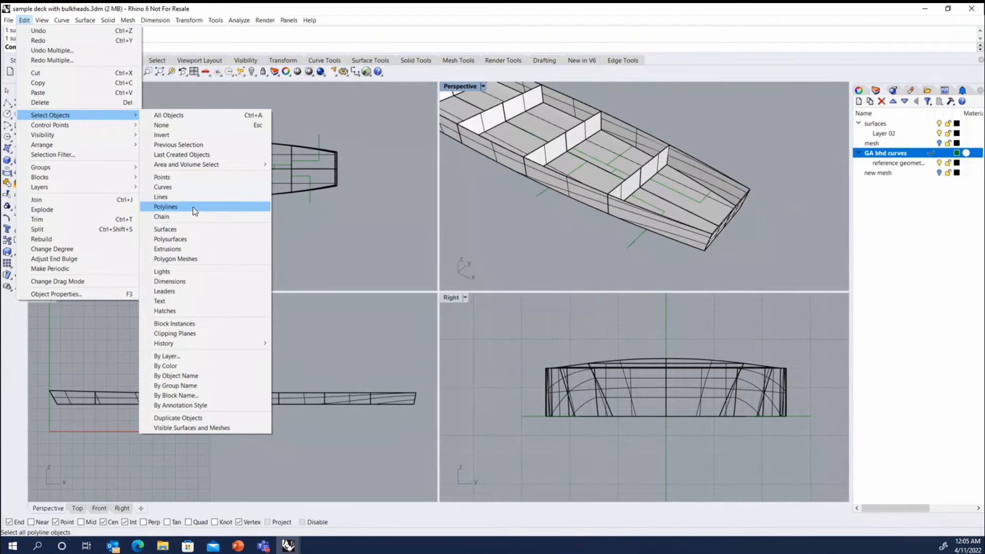
{"action": "left_click", "coordinate": [183, 250]}
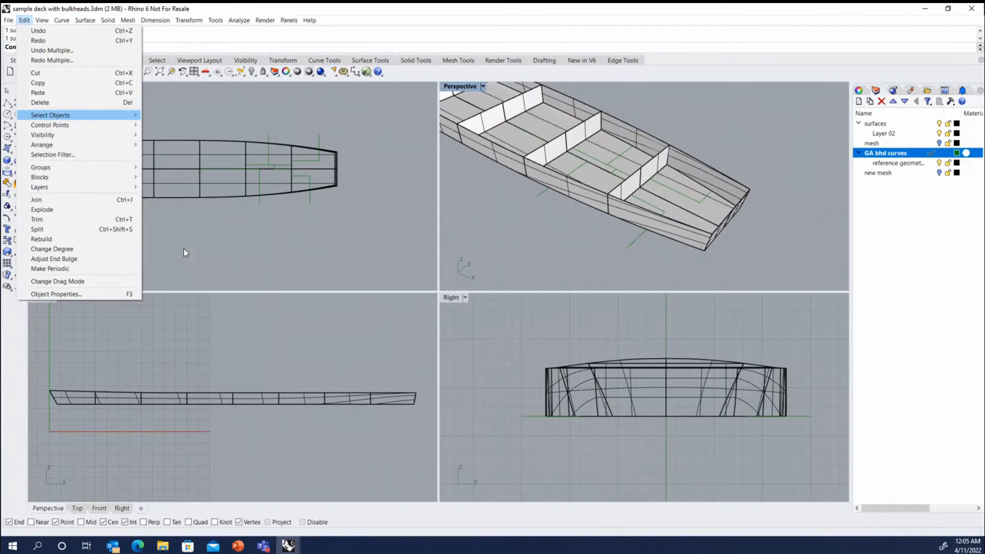
{"action": "right_click", "coordinate": [574, 280]}
{"action": "type", "text": "c"}
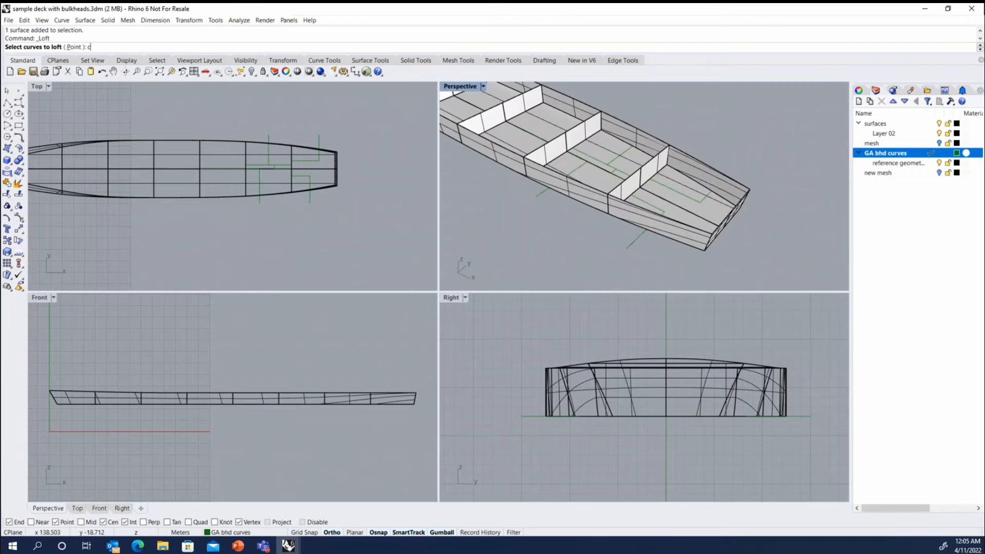
{"action": "type", "text": "r"}
{"action": "key", "text": "Return"}
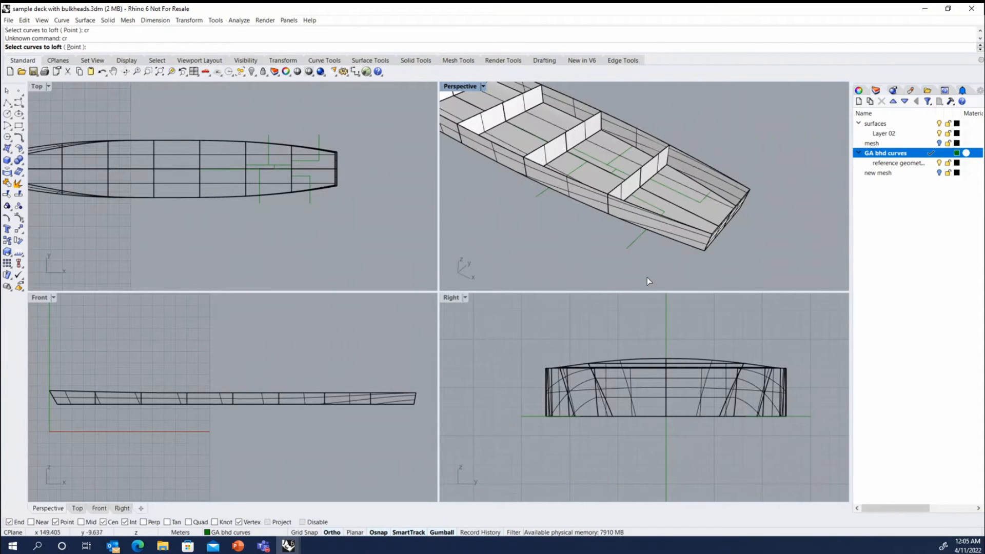
{"action": "key", "text": "Escape"}
Select all the GA bulkhead curves with SelCrv.
{"action": "type", "text": "SelCrv"}
{"action": "key", "text": "Return"}
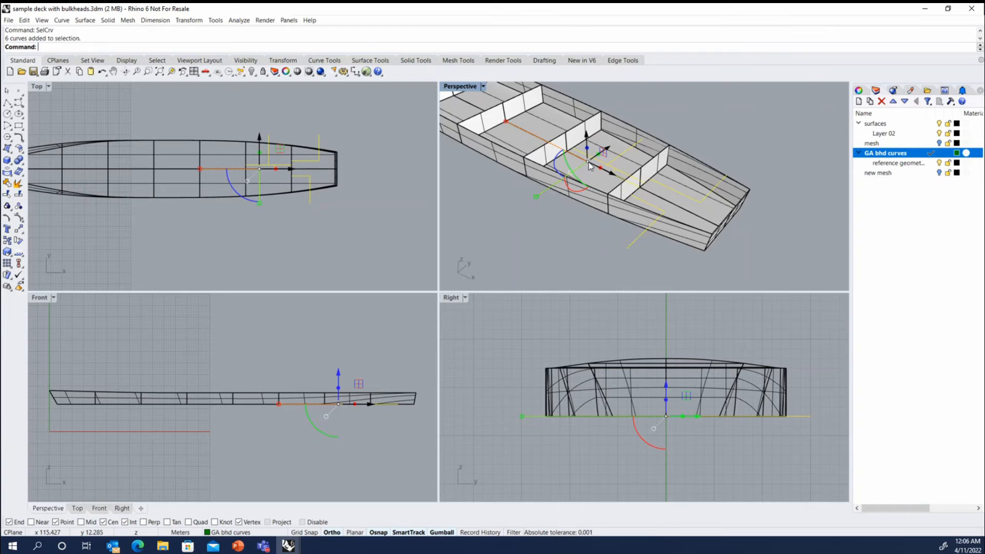
{"action": "scroll", "coordinate": [587, 157], "scroll_direction": "up", "scroll_amount": 4}
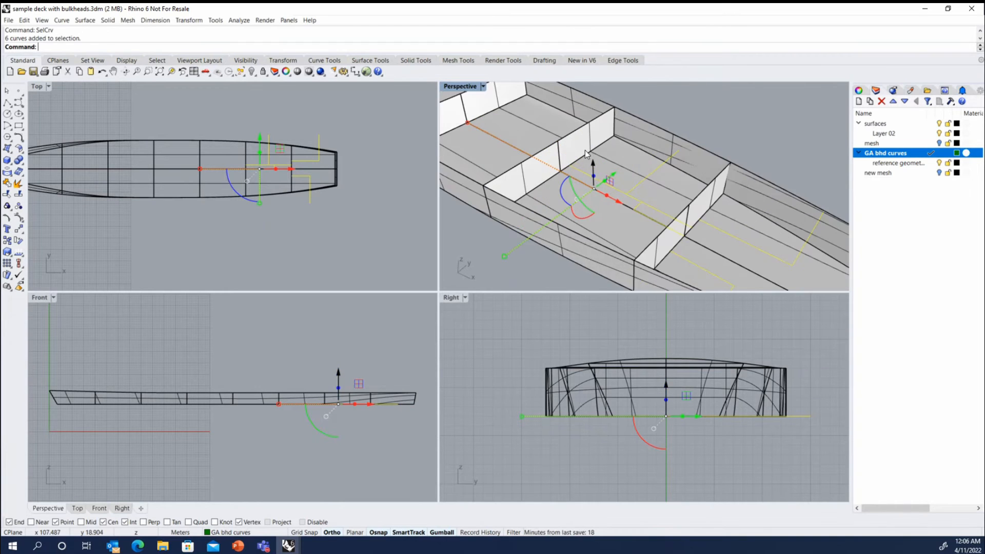
{"action": "scroll", "coordinate": [587, 152], "scroll_direction": "down", "scroll_amount": 2}
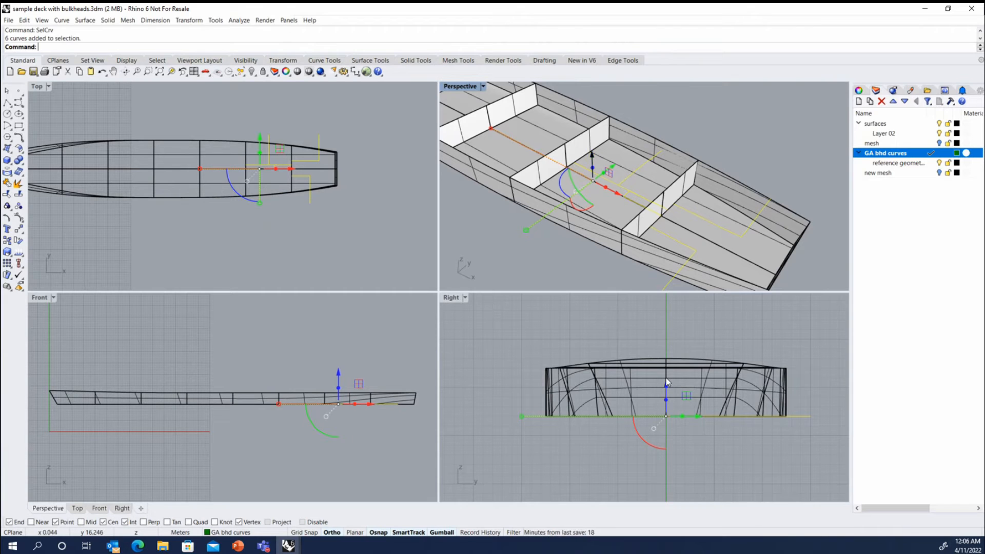
Try moving the selected bulkhead curves upward, first freehand and then by exactly 3 m, undoing each move.
{"action": "left_click_drag", "start_coordinate": [666, 389], "coordinate": [660, 323]}
{"action": "key", "text": "ctrl+z"}
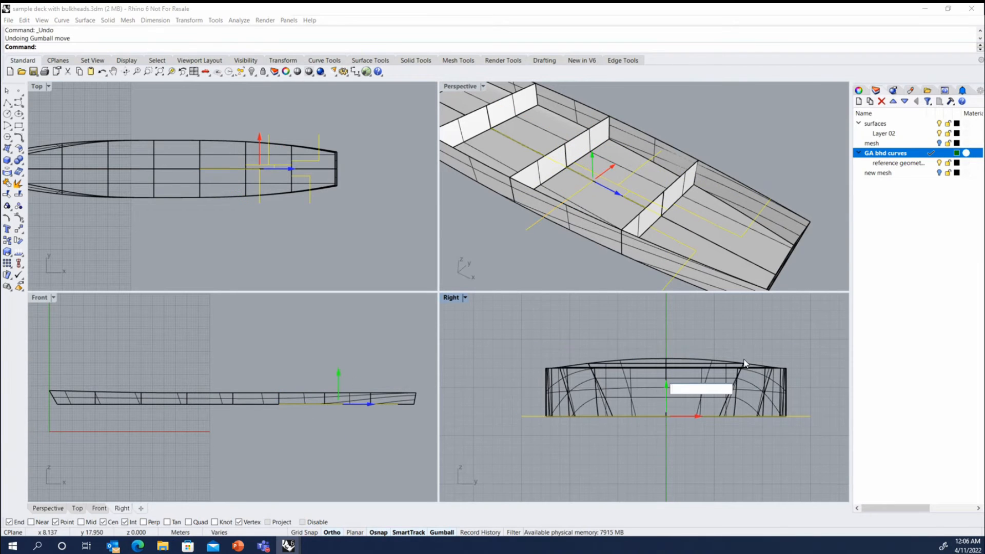
{"action": "type", "text": "3"}
{"action": "key", "text": "Return"}
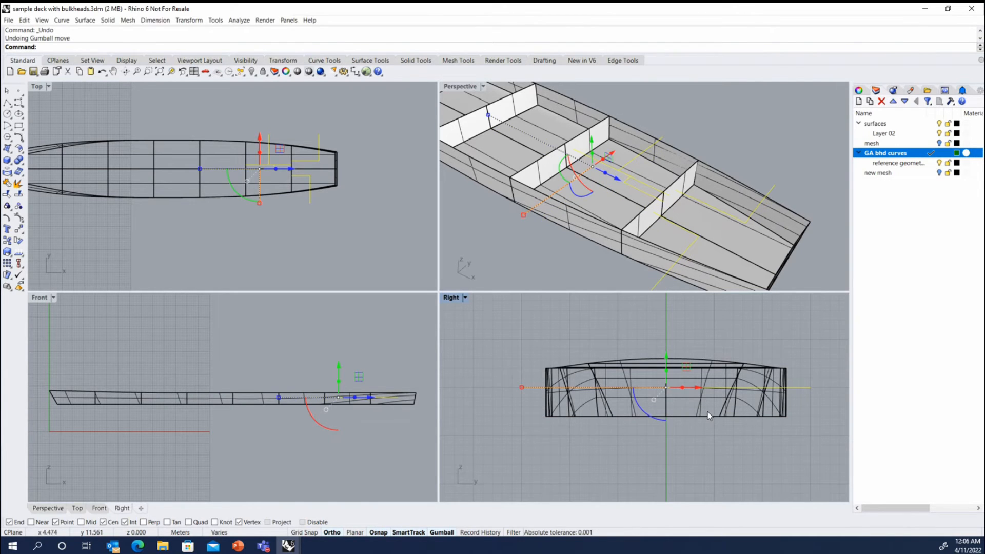
{"action": "key", "text": "ctrl+z"}
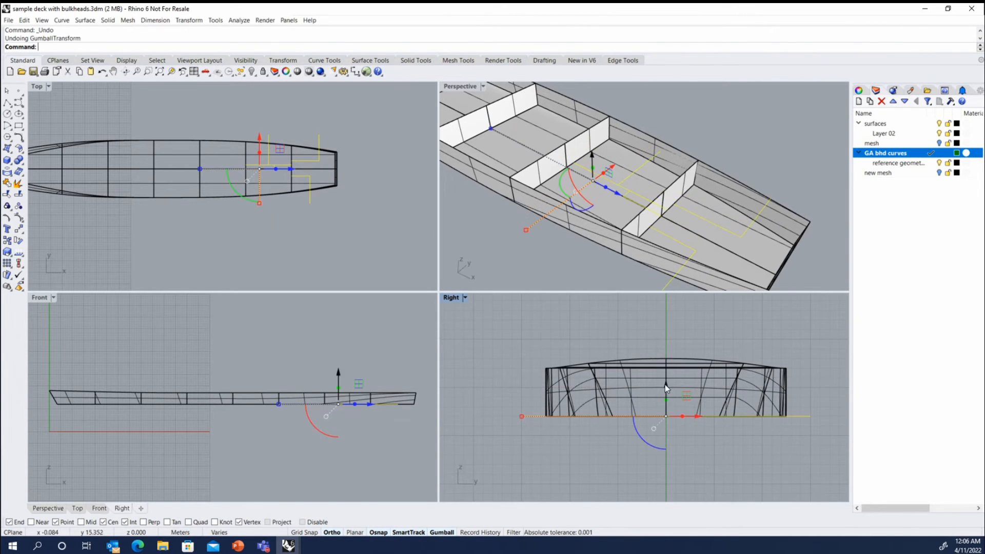
Try moving the selected bulkhead curves down by entering a vertical distance of -3, and undo the move.
{"action": "left_click", "coordinate": [665, 384]}
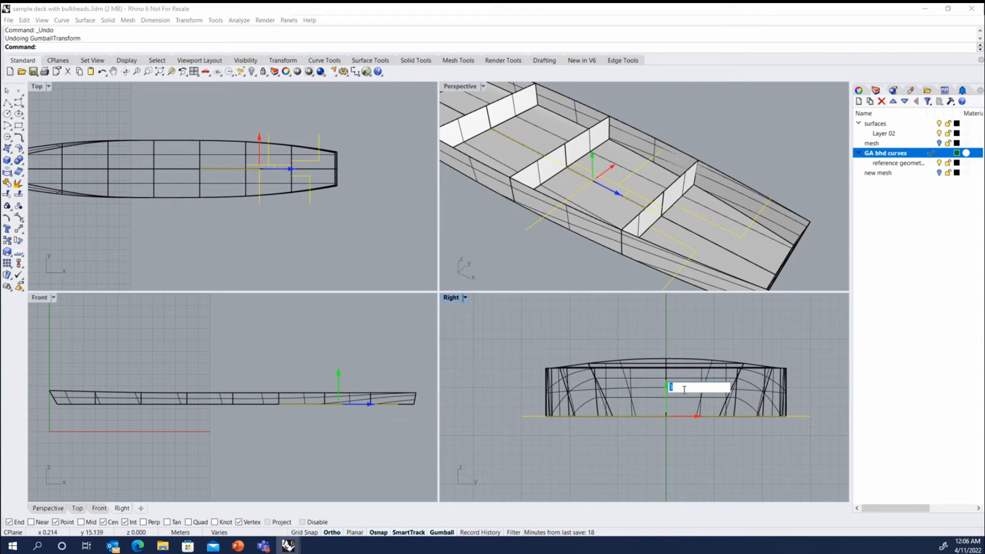
{"action": "type", "text": "-3"}
{"action": "key", "text": "Return"}
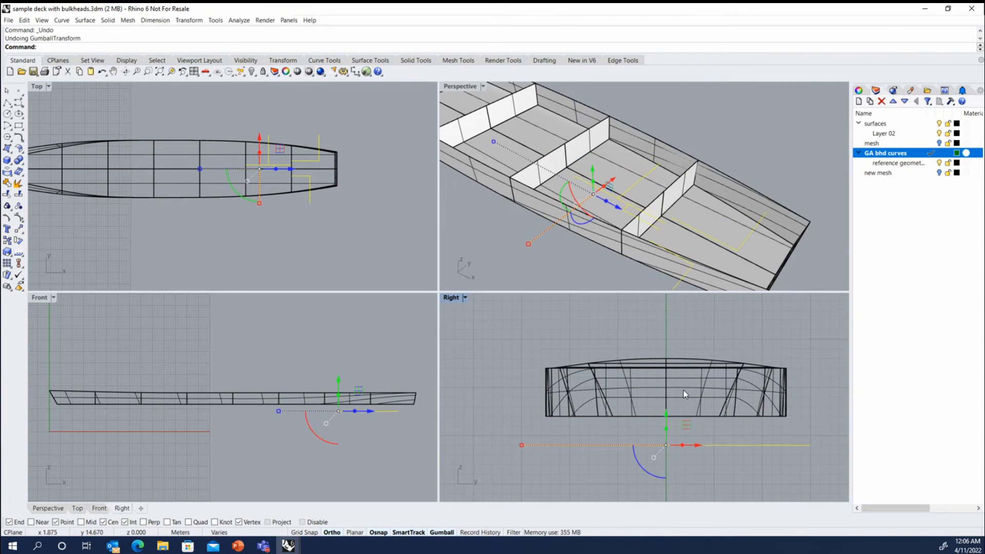
{"action": "key", "text": "ctrl+z"}
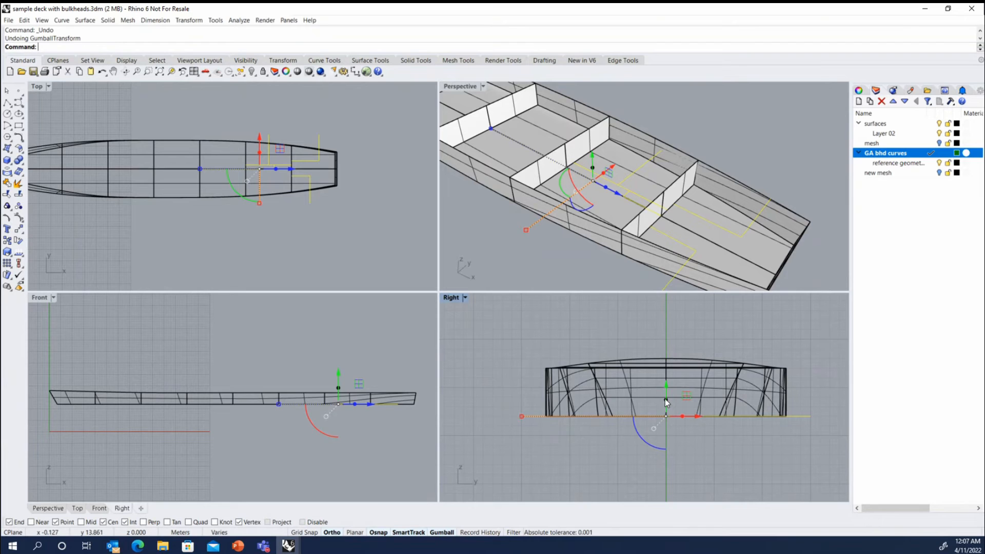
Try a freehand vertical extrusion of the bulkhead curves to above the deck edge, and undo it.
{"action": "left_click_drag", "start_coordinate": [666, 403], "coordinate": [669, 316]}
{"action": "right_click_drag", "start_coordinate": [584, 198], "coordinate": [630, 163]}
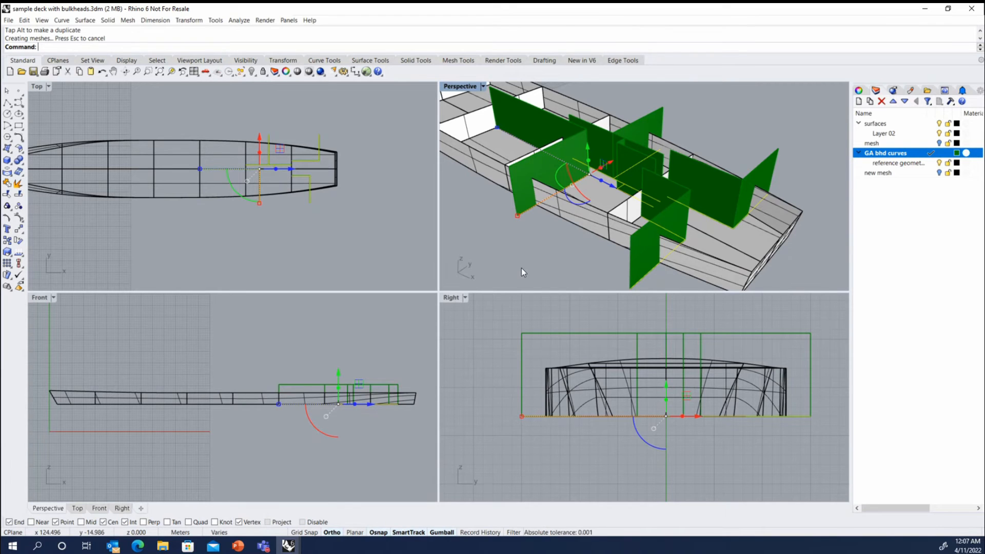
{"action": "key", "text": "ctrl+z"}
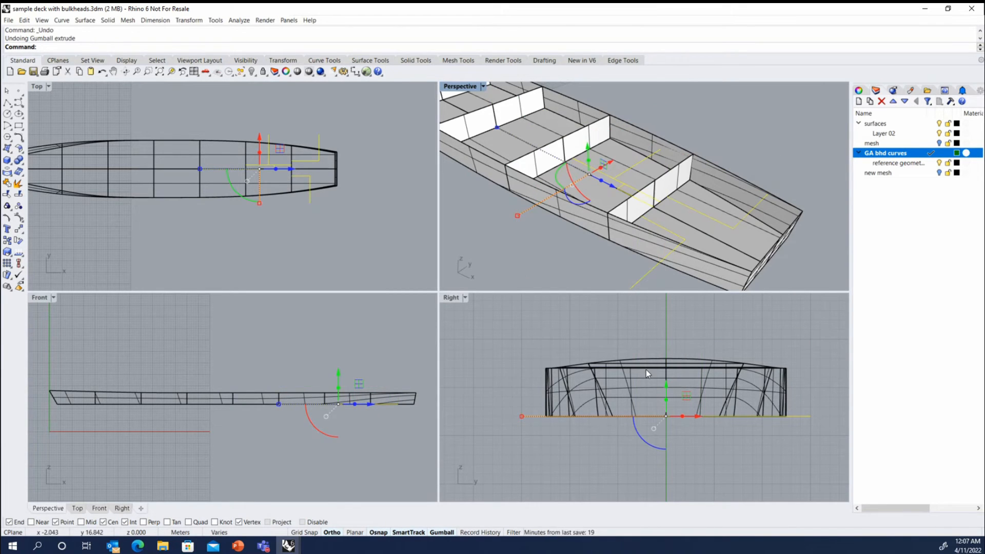
Extrude the selected GA bulkhead curves vertically upward by 5 m.
{"action": "left_click", "coordinate": [666, 399]}
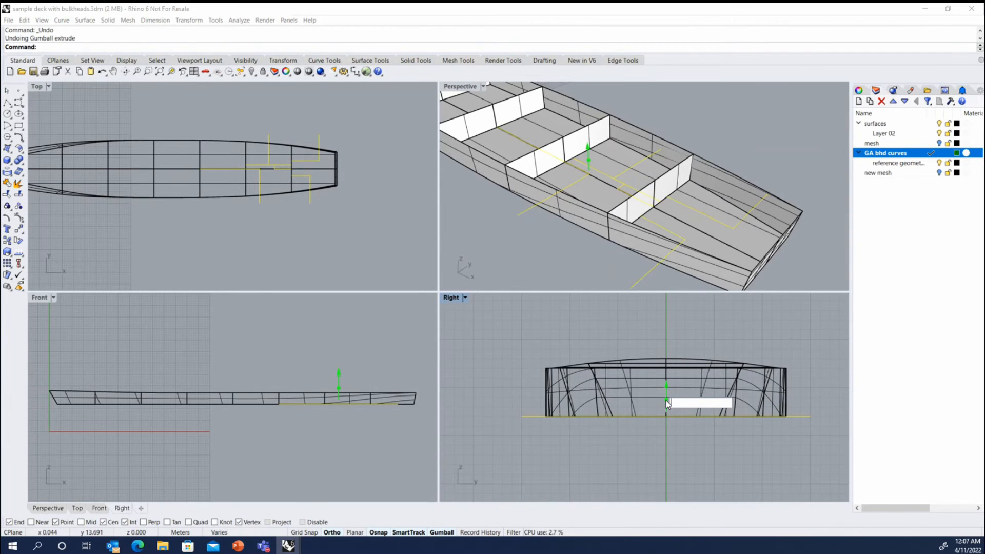
{"action": "type", "text": "5"}
{"action": "key", "text": "Return"}
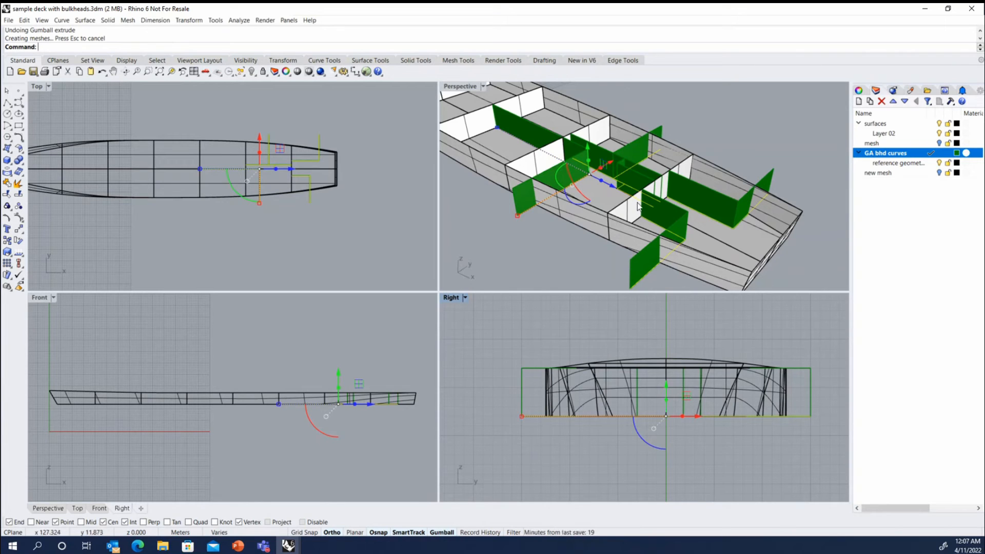
Examine how the extruded bulkheads fit the hull's height and sides in the front and perspective views, and clear the selection.
{"action": "right_click_drag", "start_coordinate": [561, 223], "coordinate": [601, 197]}
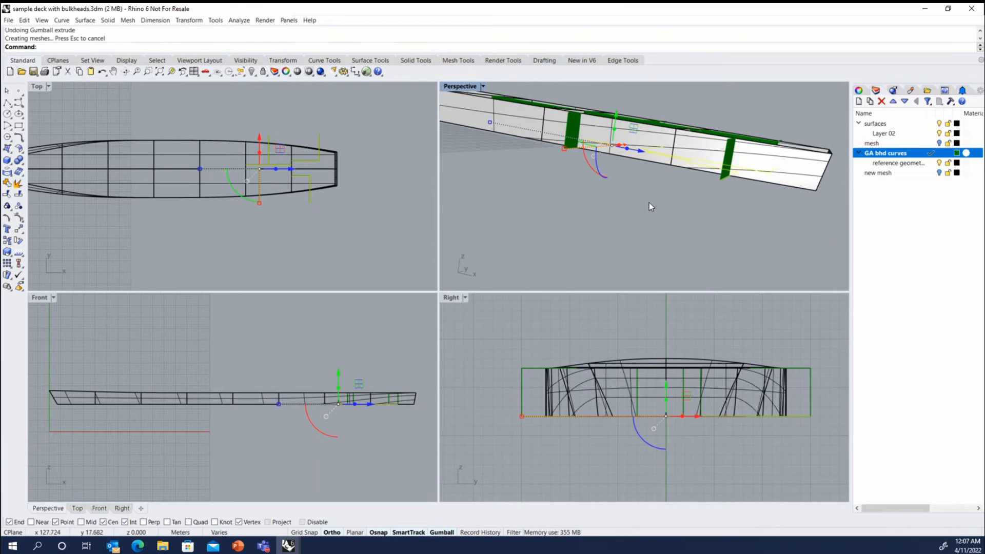
{"action": "scroll", "coordinate": [644, 206], "scroll_direction": "down", "scroll_amount": 8}
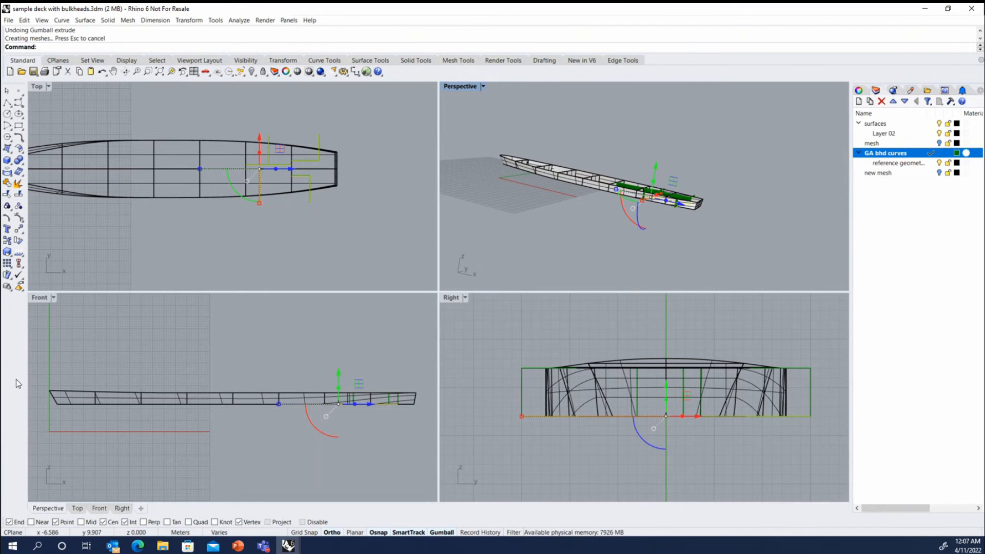
{"action": "scroll", "coordinate": [44, 392], "scroll_direction": "up", "scroll_amount": 5}
{"action": "scroll", "coordinate": [43, 392], "scroll_direction": "up", "scroll_amount": 3}
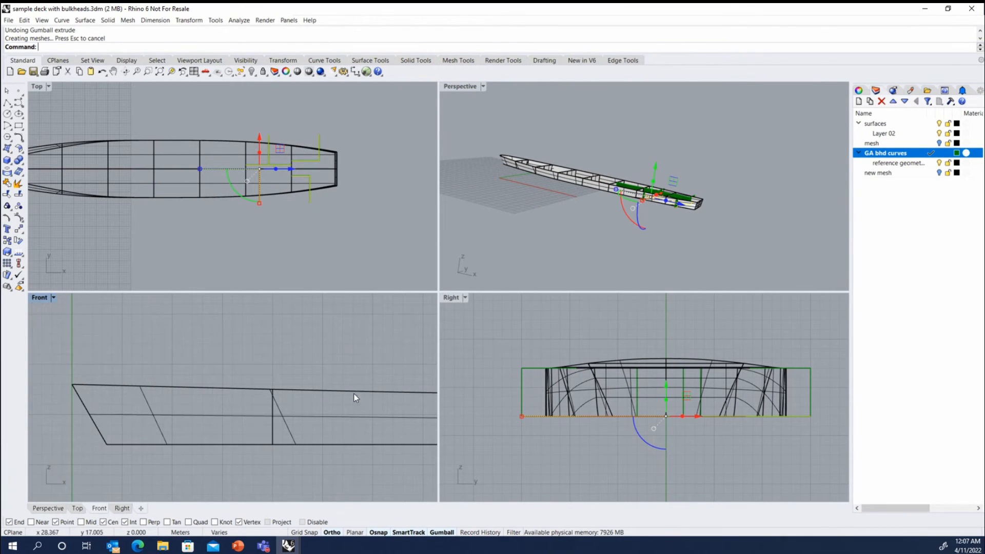
{"action": "scroll", "coordinate": [75, 386], "scroll_direction": "down", "scroll_amount": 5}
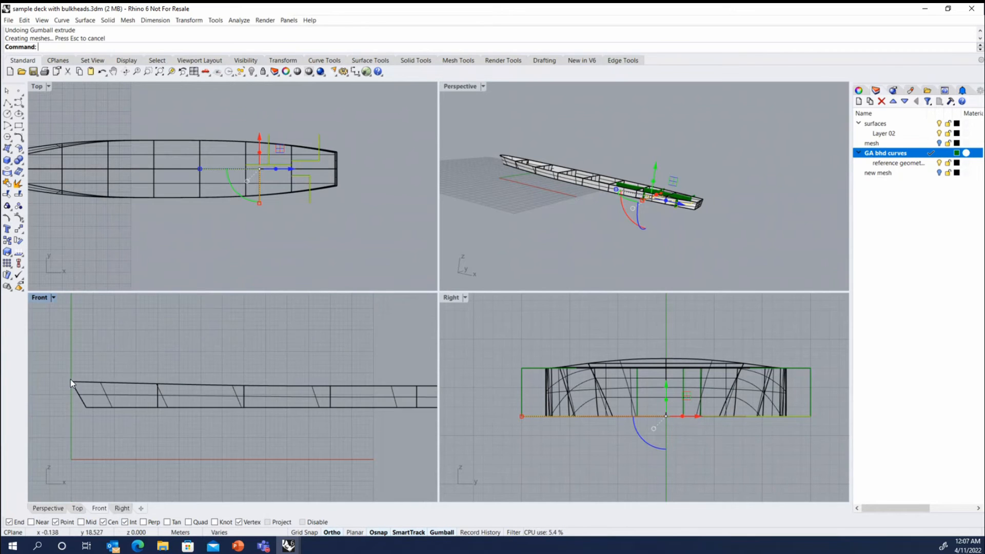
{"action": "scroll", "coordinate": [107, 379], "scroll_direction": "down", "scroll_amount": 6}
{"action": "scroll", "coordinate": [319, 383], "scroll_direction": "up", "scroll_amount": 10}
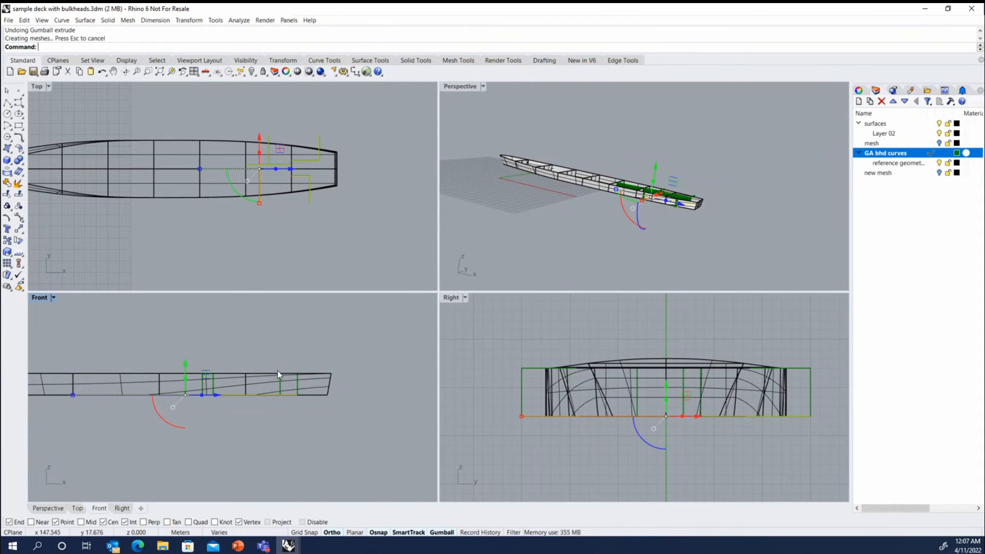
{"action": "scroll", "coordinate": [278, 371], "scroll_direction": "up", "scroll_amount": 2}
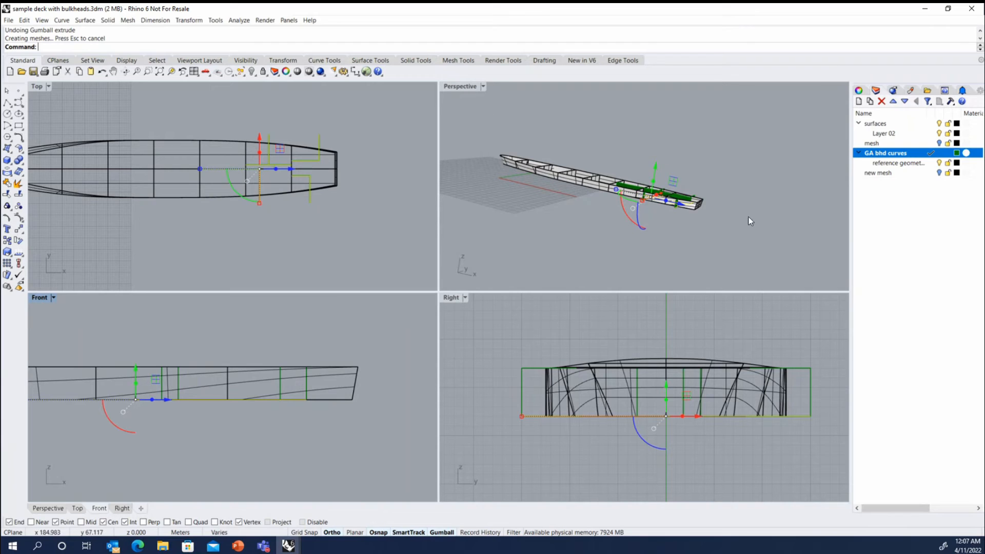
{"action": "scroll", "coordinate": [748, 217], "scroll_direction": "down", "scroll_amount": 2}
{"action": "scroll", "coordinate": [737, 201], "scroll_direction": "up", "scroll_amount": 2}
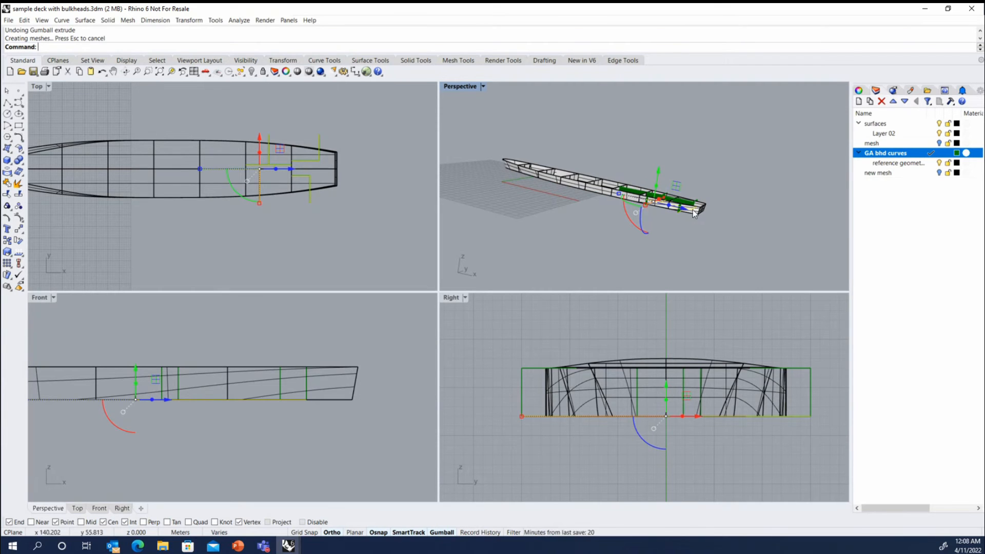
{"action": "right_click_drag", "start_coordinate": [694, 213], "coordinate": [627, 201]}
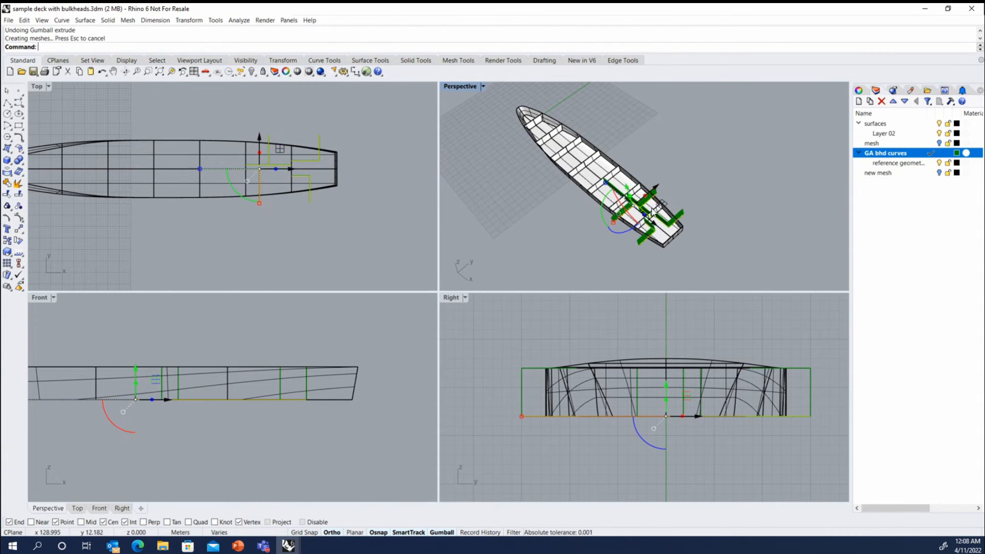
{"action": "scroll", "coordinate": [645, 200], "scroll_direction": "up", "scroll_amount": 5}
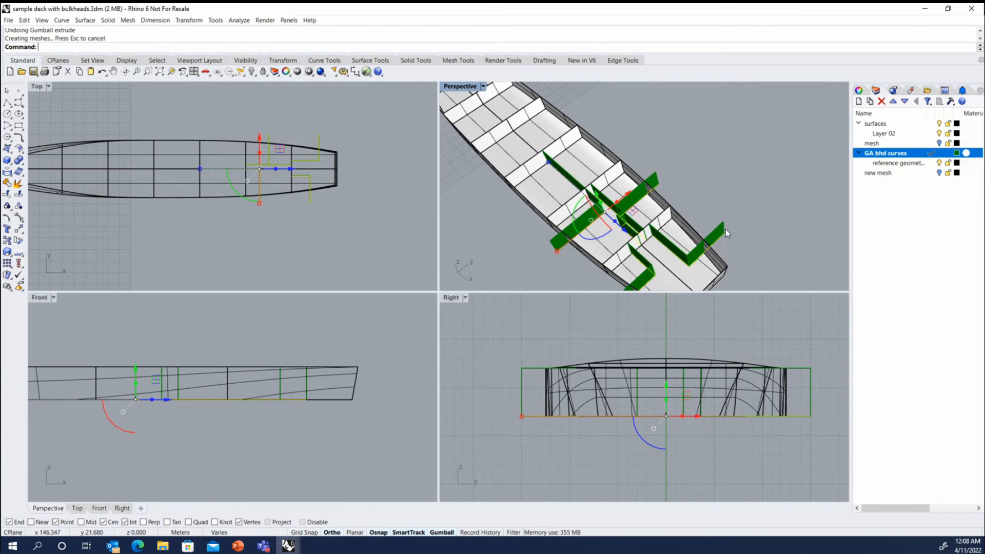
{"action": "key", "text": "Escape"}
Trim off the two transverse bulkhead parts outside the hull's positive-Y side, using that side's surface as the cutter.
{"action": "right_click_drag", "start_coordinate": [668, 194], "coordinate": [679, 171]}
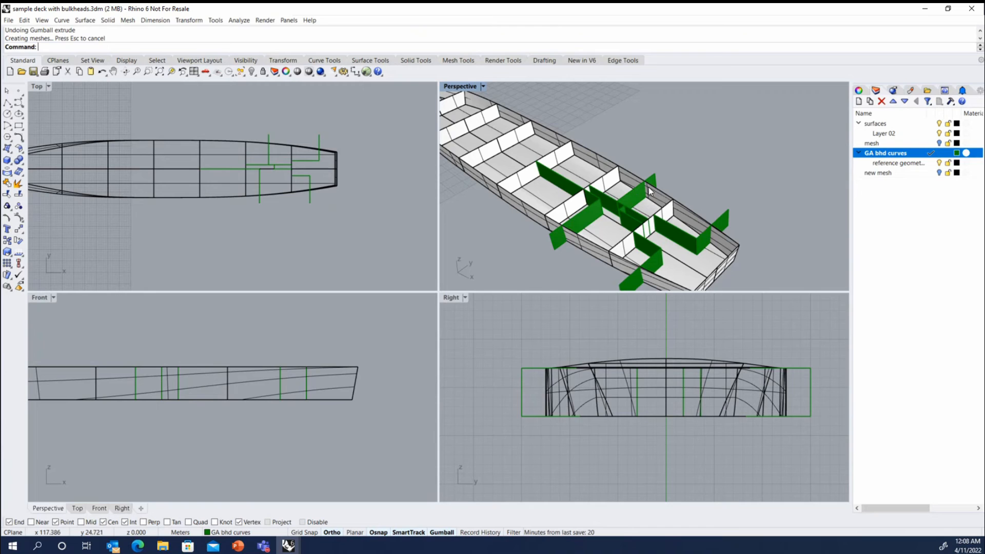
{"action": "left_click", "coordinate": [658, 198]}
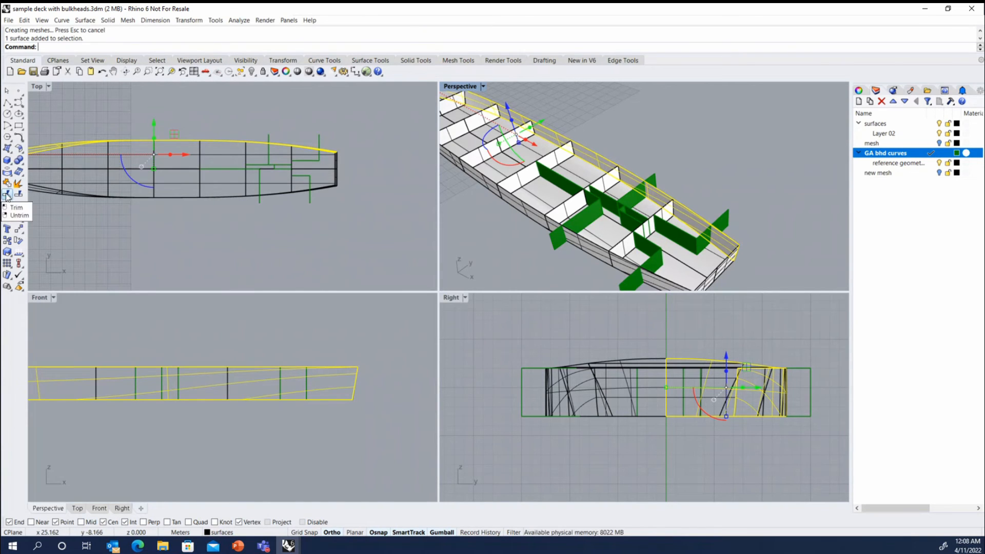
{"action": "left_click", "coordinate": [721, 215]}
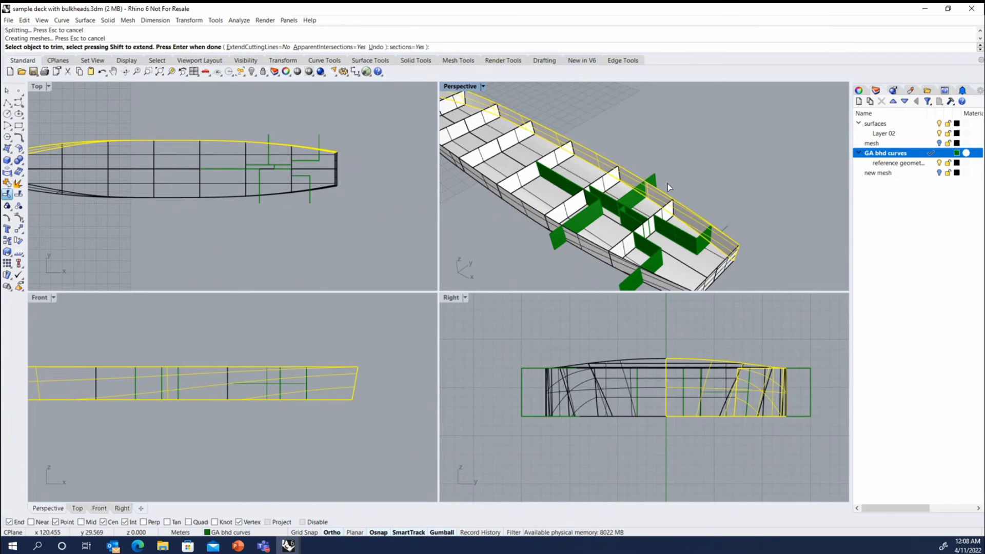
{"action": "left_click", "coordinate": [651, 175]}
{"action": "key", "text": "Return"}
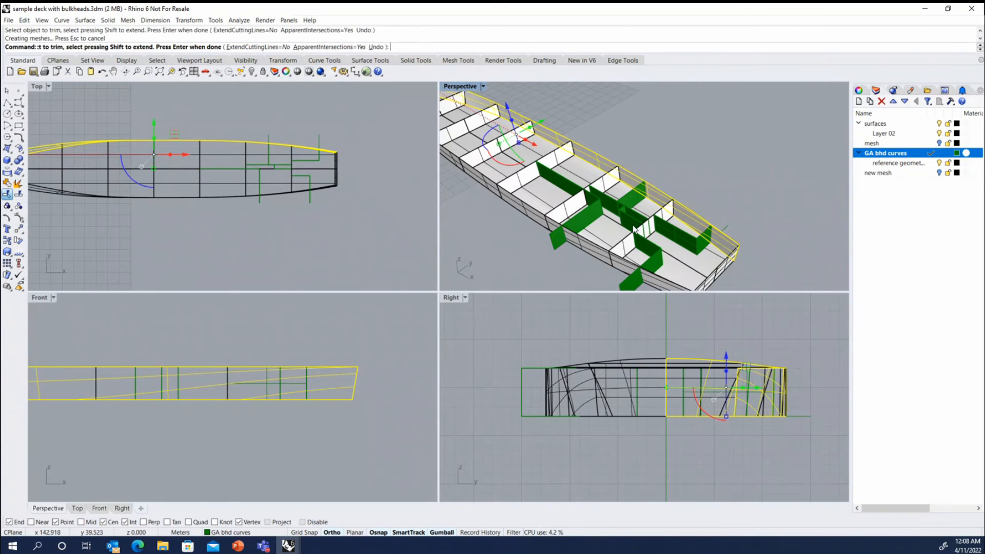
{"action": "left_click", "coordinate": [585, 248]}
{"action": "scroll", "coordinate": [566, 182], "scroll_direction": "down", "scroll_amount": 4}
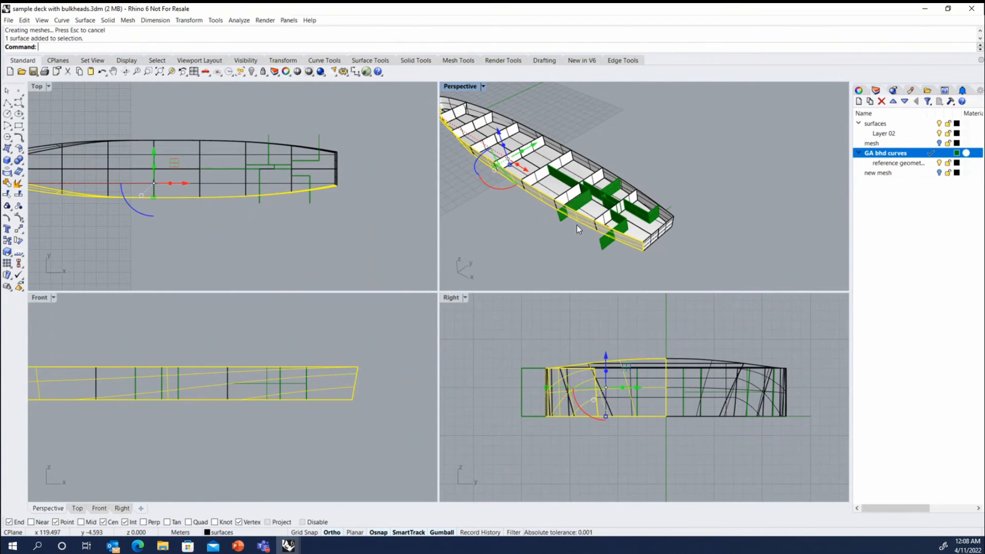
{"action": "key", "text": "Return"}
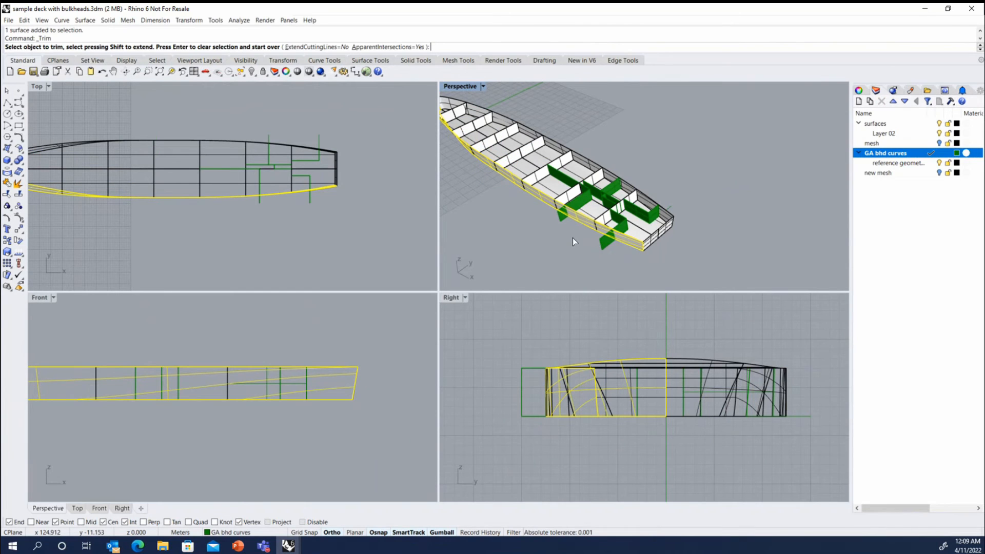
{"action": "key", "text": "Escape"}
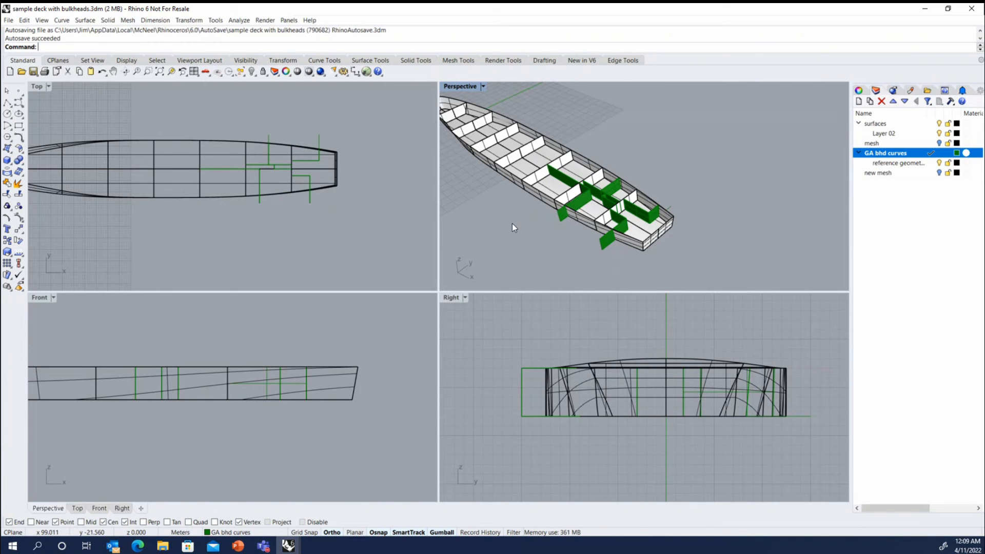
Trim off the two transverse bulkhead parts outside the hull's negative-Y side, using that side's surface as the cutting object.
{"action": "key", "text": "ctrl+t"}
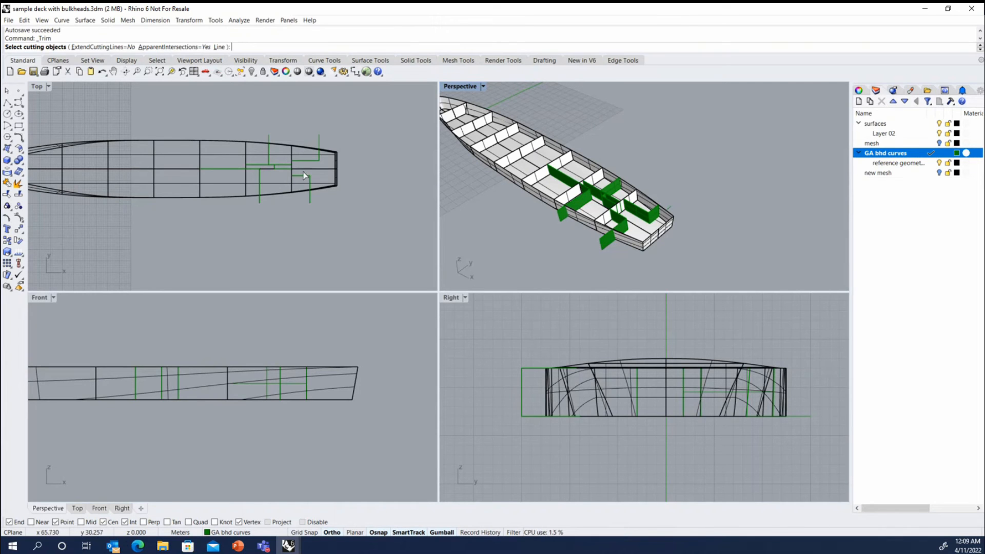
{"action": "left_click", "coordinate": [528, 197]}
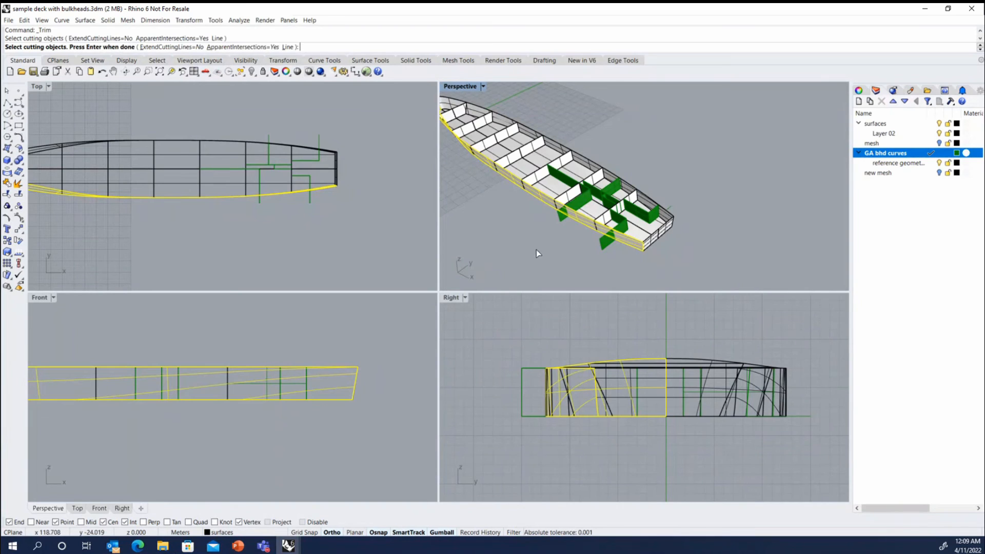
{"action": "key", "text": "Return"}
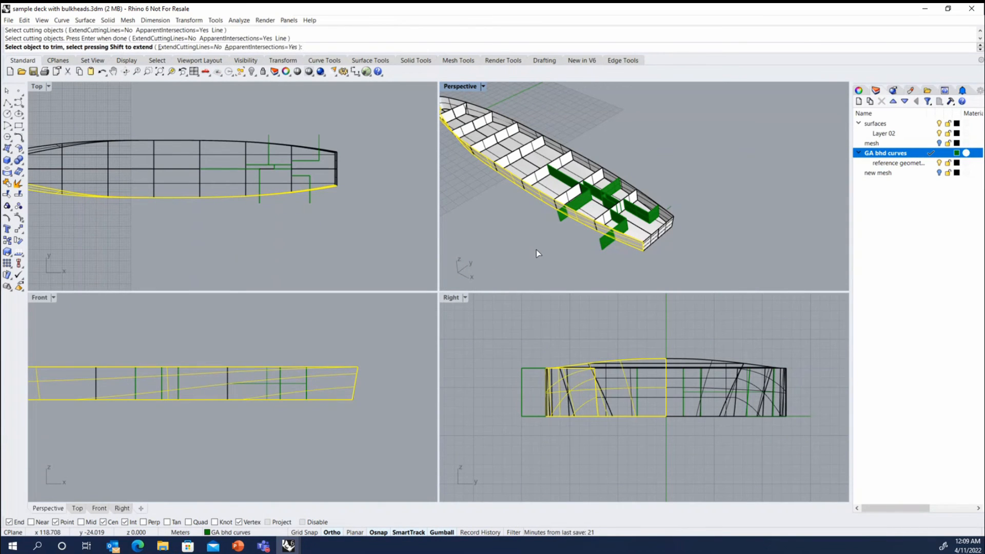
{"action": "left_click", "coordinate": [562, 213]}
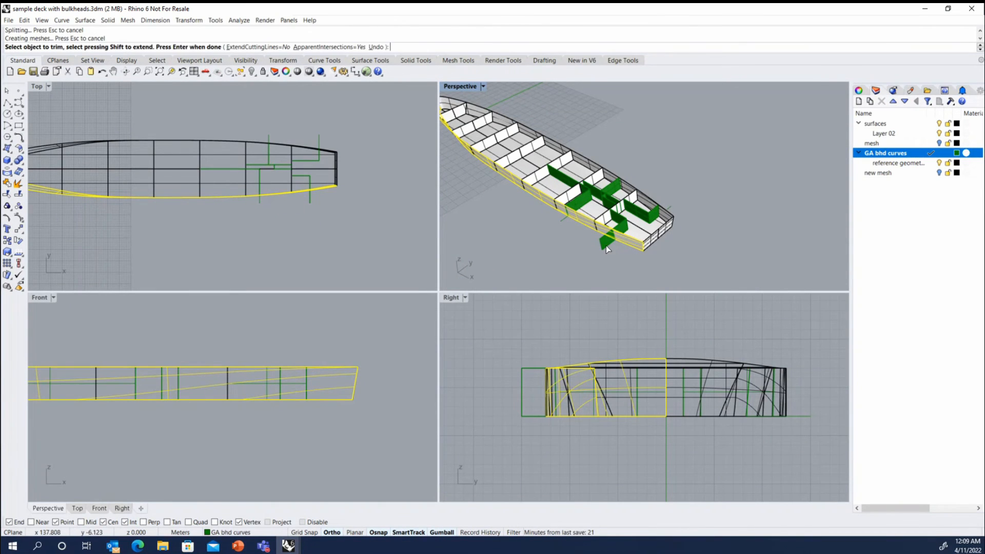
{"action": "left_click", "coordinate": [605, 245]}
{"action": "right_click_drag", "start_coordinate": [556, 257], "coordinate": [583, 260]}
{"action": "key", "text": "Return"}
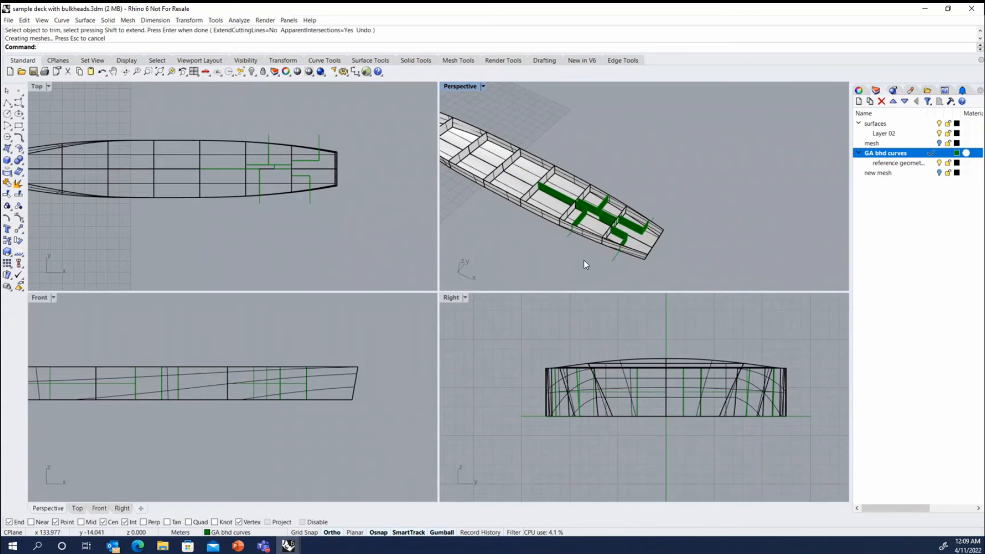
Examine the trimmed bulkheads and the compartments they form inside the hull.
{"action": "right_click_drag", "start_coordinate": [610, 249], "coordinate": [573, 211]}
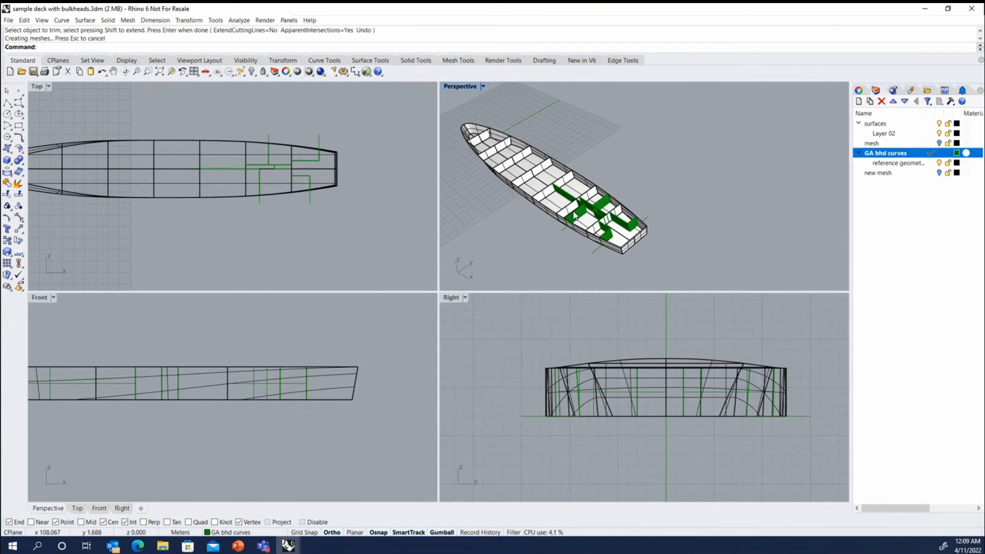
{"action": "scroll", "coordinate": [573, 216], "scroll_direction": "up", "scroll_amount": 2}
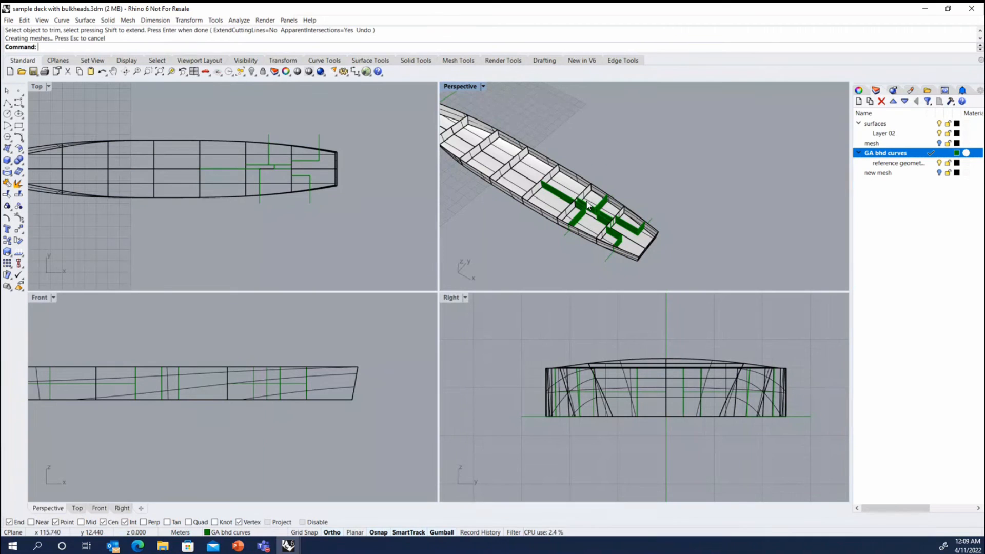
{"action": "scroll", "coordinate": [663, 167], "scroll_direction": "down", "scroll_amount": 8}
{"action": "scroll", "coordinate": [577, 153], "scroll_direction": "up", "scroll_amount": 6}
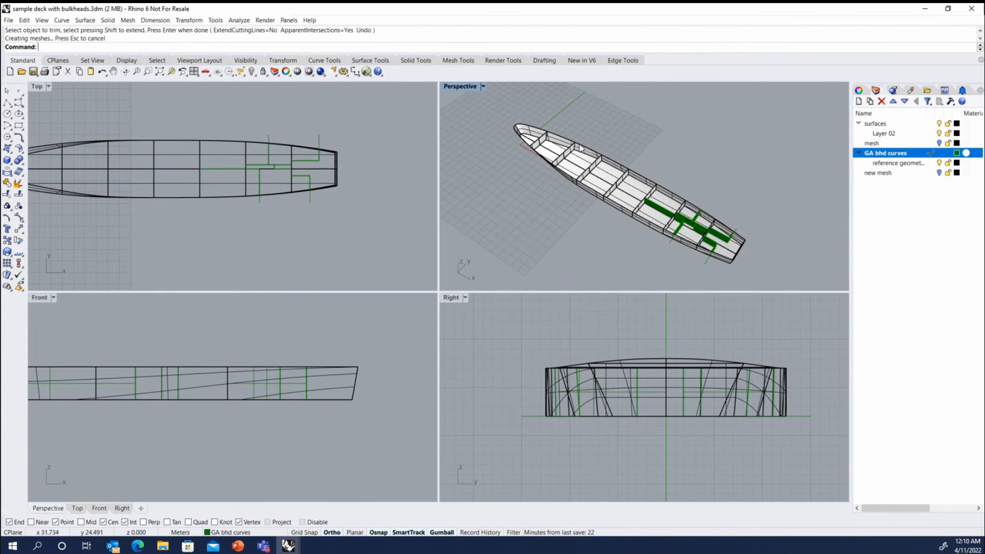
{"action": "scroll", "coordinate": [581, 149], "scroll_direction": "up", "scroll_amount": 5}
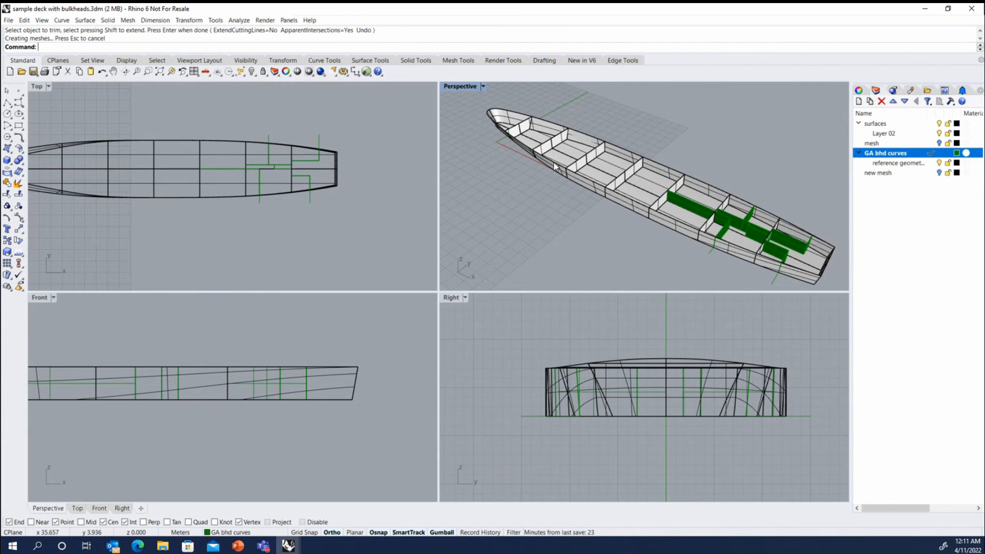
{"action": "scroll", "coordinate": [729, 194], "scroll_direction": "down", "scroll_amount": 2}
{"action": "scroll", "coordinate": [729, 194], "scroll_direction": "up", "scroll_amount": 2}
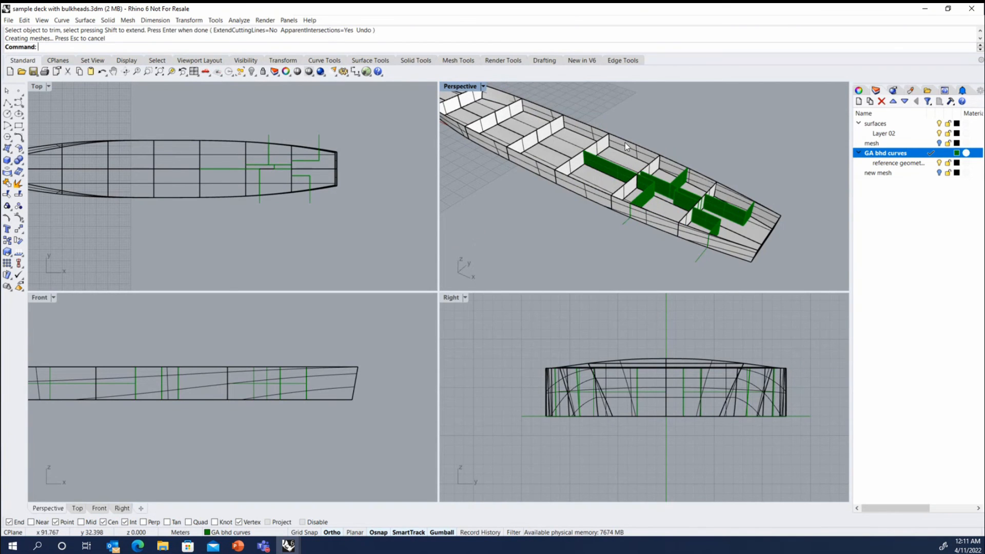
{"action": "scroll", "coordinate": [626, 144], "scroll_direction": "up", "scroll_amount": 3}
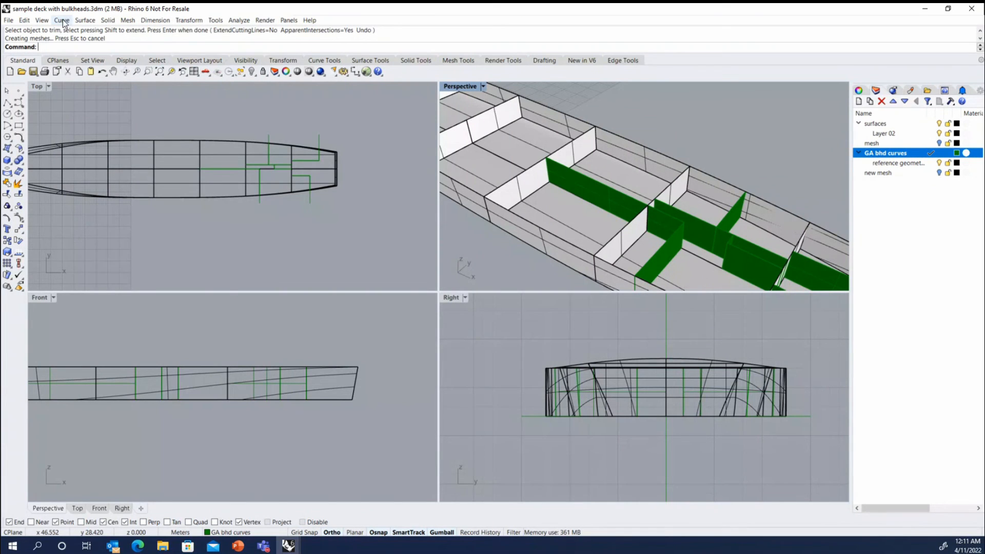
Look through the available surface creation commands and review the bulkhead area once more.
{"action": "left_click", "coordinate": [84, 20]}
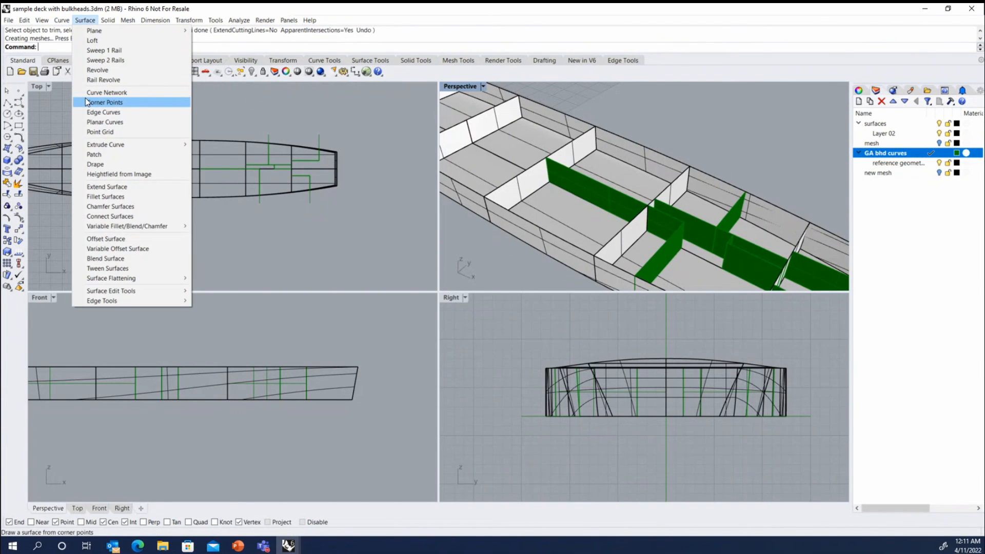
{"action": "left_click", "coordinate": [693, 145]}
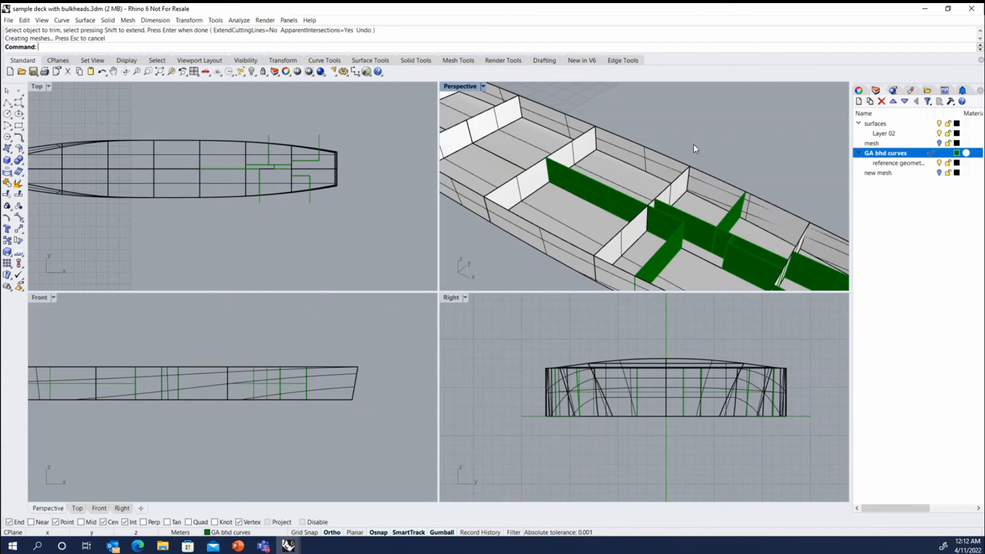
{"action": "scroll", "coordinate": [597, 142], "scroll_direction": "down", "scroll_amount": 5}
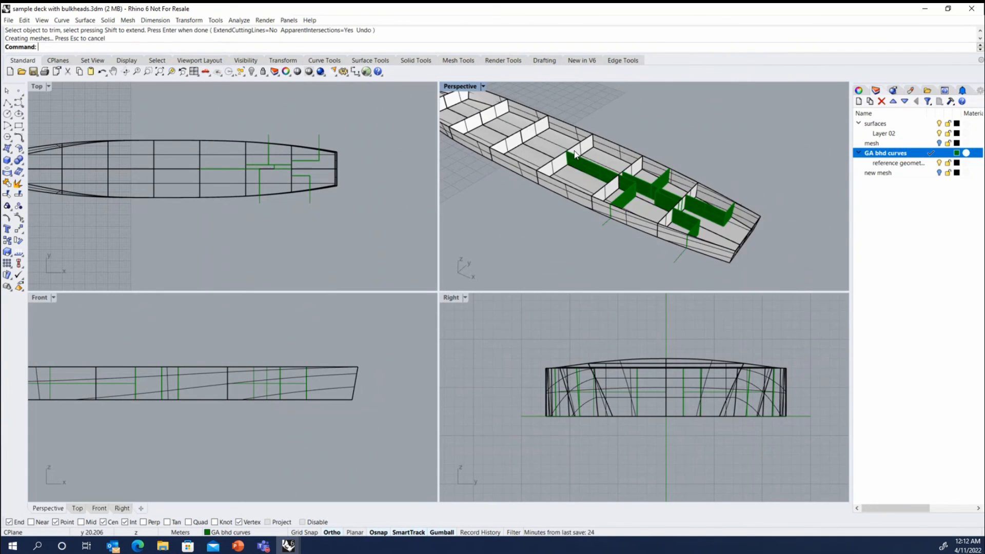